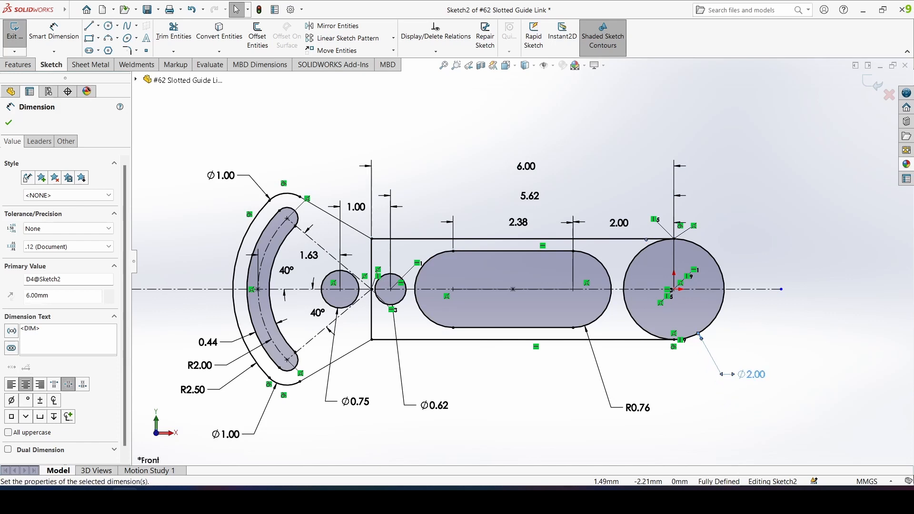
Move the long slot's R0.76, the small circle's Ø0.62 and the Ø0.75 circle's dimension labels closer beneath the sketch.
{"action": "left_click_drag", "start_coordinate": [638, 408], "coordinate": [647, 384]}
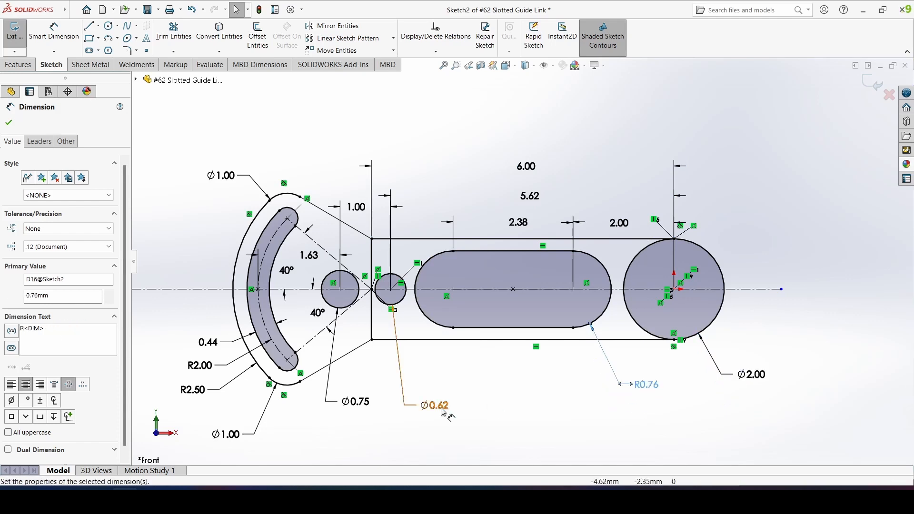
{"action": "left_click_drag", "start_coordinate": [441, 410], "coordinate": [443, 392]}
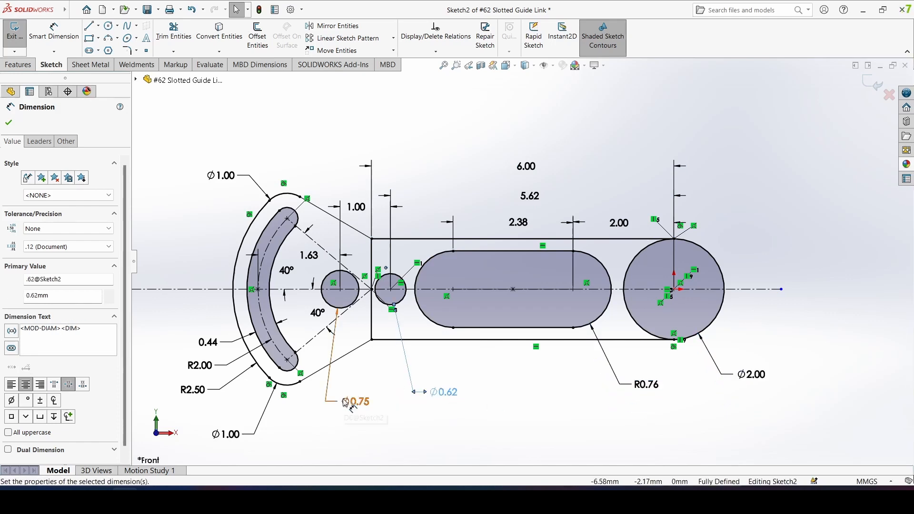
{"action": "left_click_drag", "start_coordinate": [346, 402], "coordinate": [365, 389]}
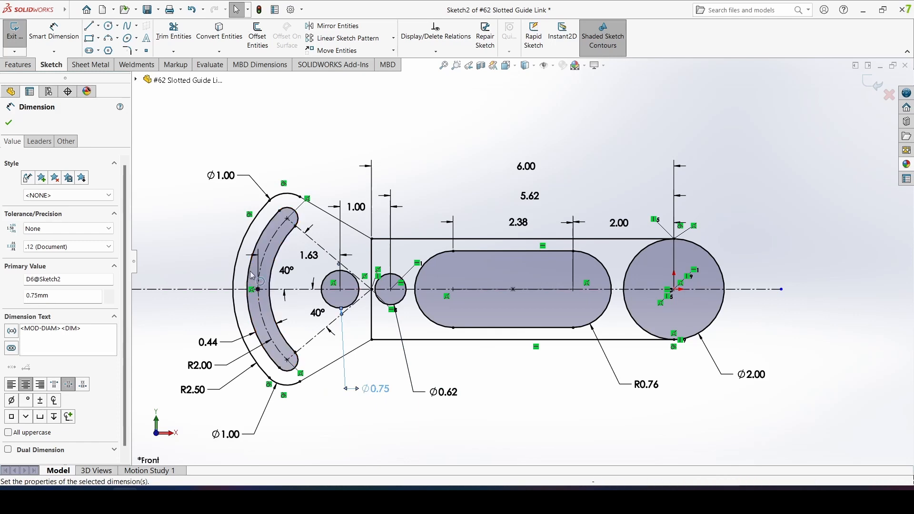
Rearrange the two 40° labels and the upper Ø1.00 label around the curved slot, and exit the sketch.
{"action": "left_click_drag", "start_coordinate": [308, 260], "coordinate": [300, 295]}
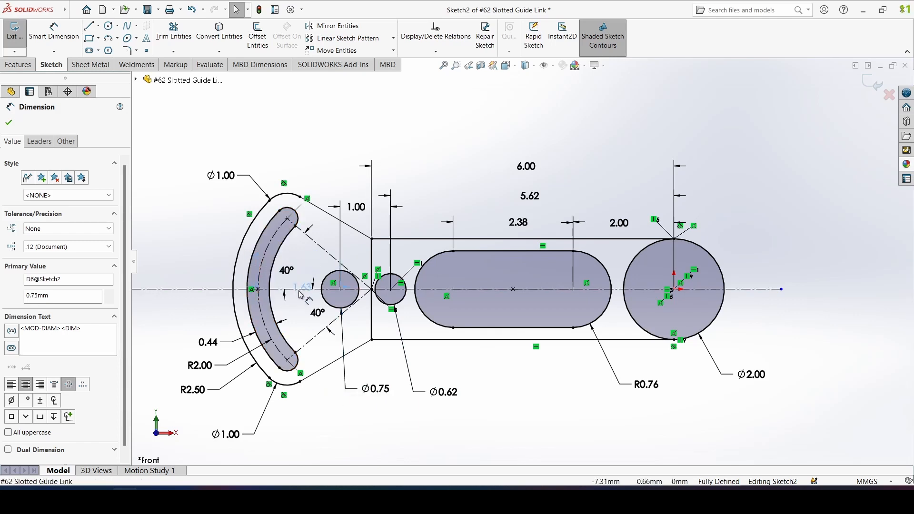
{"action": "left_click", "coordinate": [307, 260]}
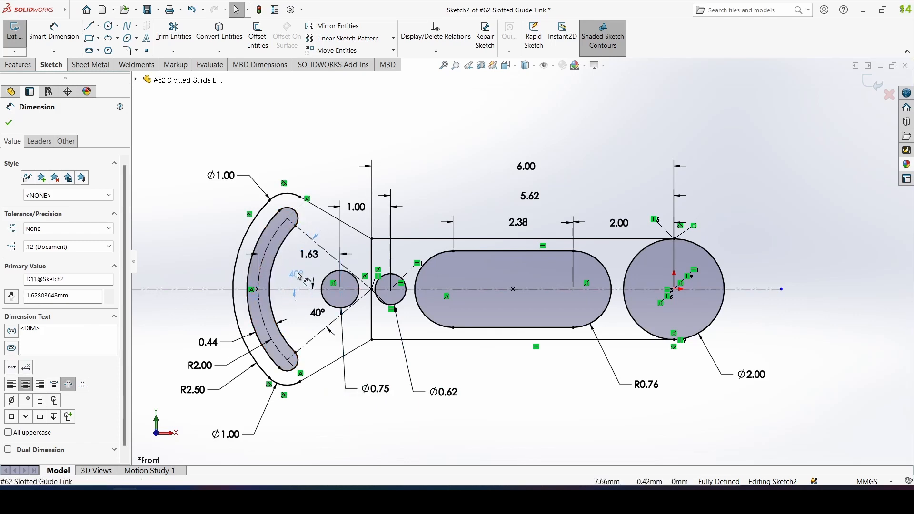
{"action": "left_click_drag", "start_coordinate": [297, 272], "coordinate": [296, 272]}
{"action": "left_click_drag", "start_coordinate": [311, 314], "coordinate": [308, 316]}
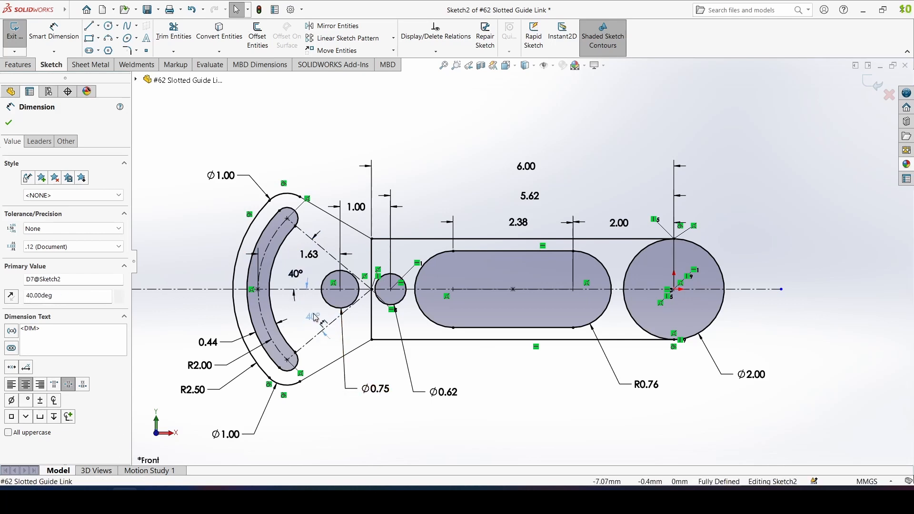
{"action": "left_click", "coordinate": [242, 179]}
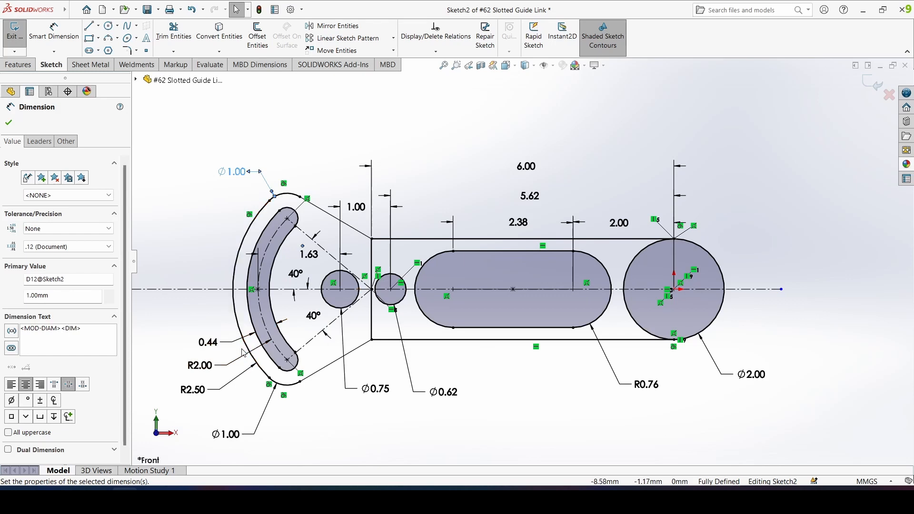
{"action": "left_click", "coordinate": [9, 123]}
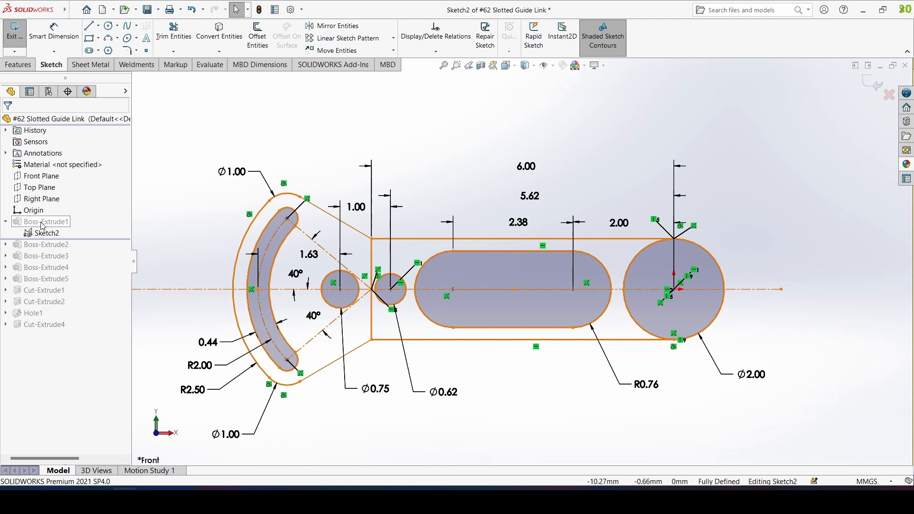
{"action": "left_click", "coordinate": [873, 84]}
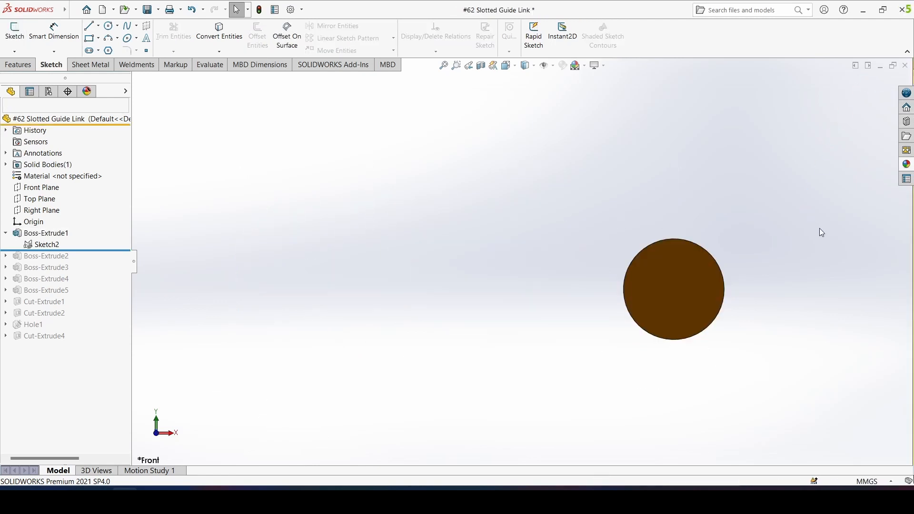
Open the definition of Boss-Extrude1 and examine its end condition, depth and selected contour.
{"action": "left_click", "coordinate": [47, 233]}
{"action": "left_click", "coordinate": [68, 205]}
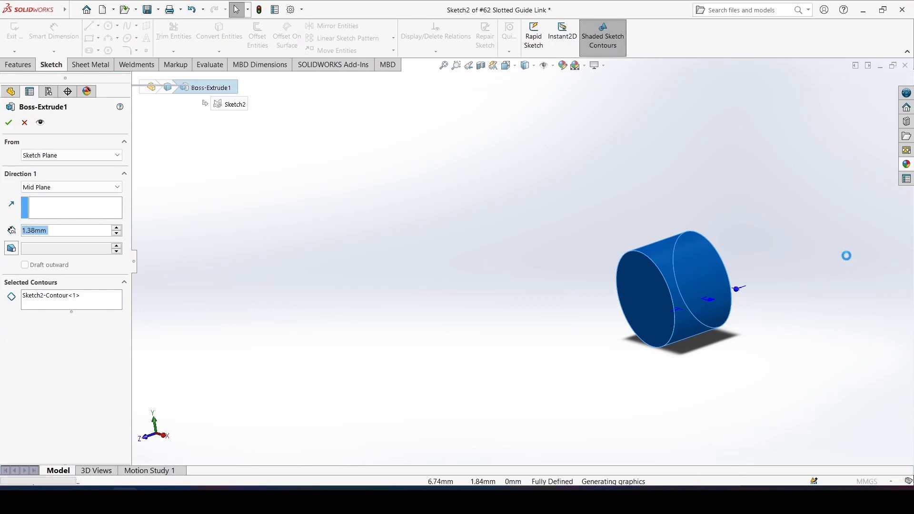
{"action": "scroll", "coordinate": [764, 280], "scroll_direction": "down", "scroll_amount": 3}
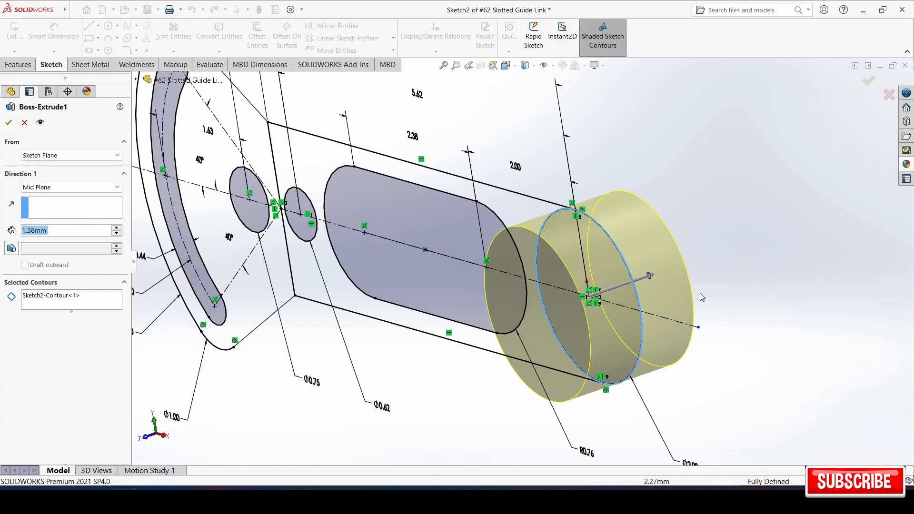
{"action": "scroll", "coordinate": [632, 310], "scroll_direction": "up", "scroll_amount": 2}
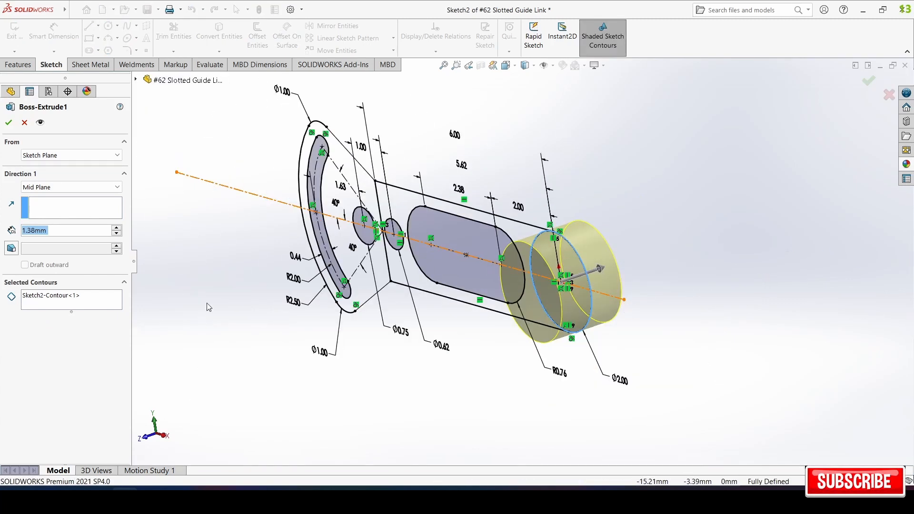
{"action": "left_click", "coordinate": [58, 300]}
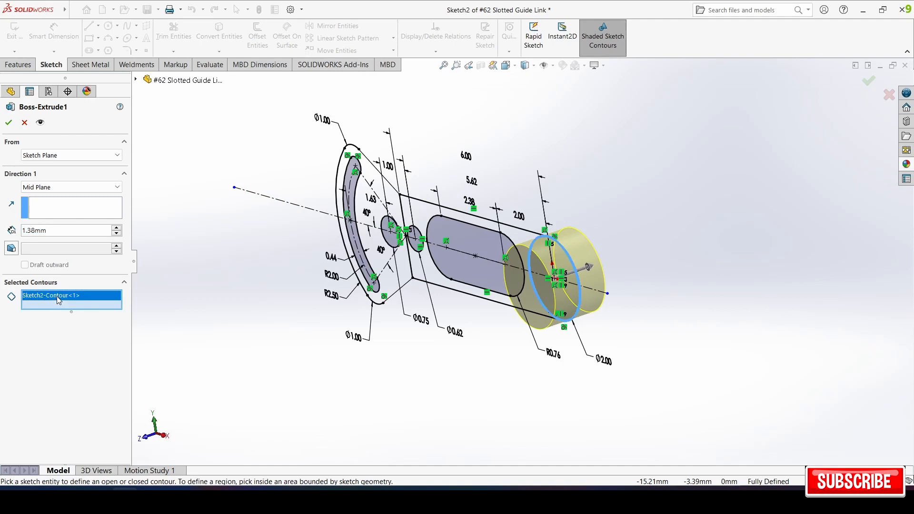
{"action": "double_click", "coordinate": [42, 231]}
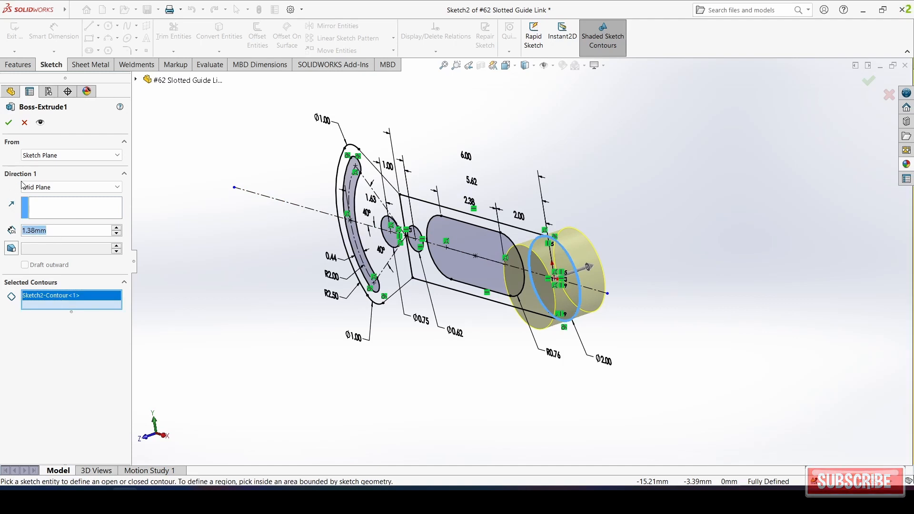
{"action": "left_click", "coordinate": [8, 124]}
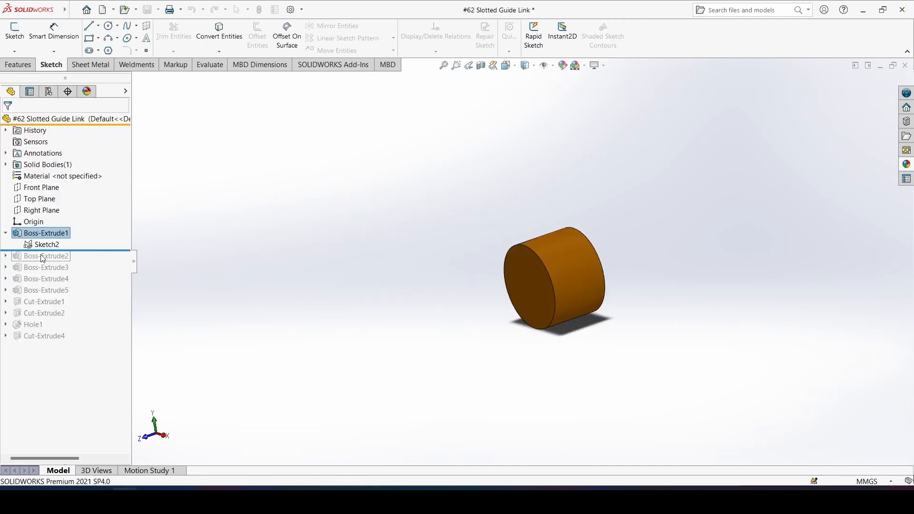
Show the hidden Sketch2 of Boss-Extrude1 in the model view.
{"action": "right_click", "coordinate": [41, 249]}
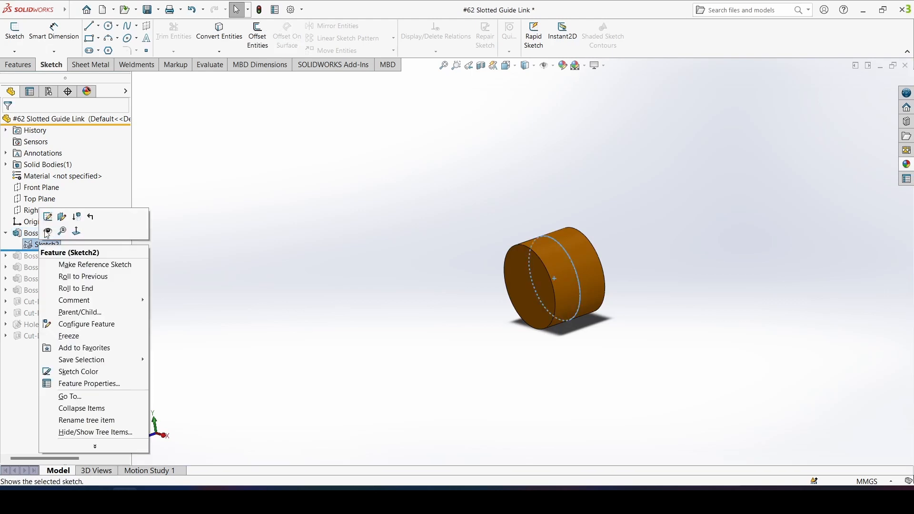
{"action": "left_click", "coordinate": [49, 230]}
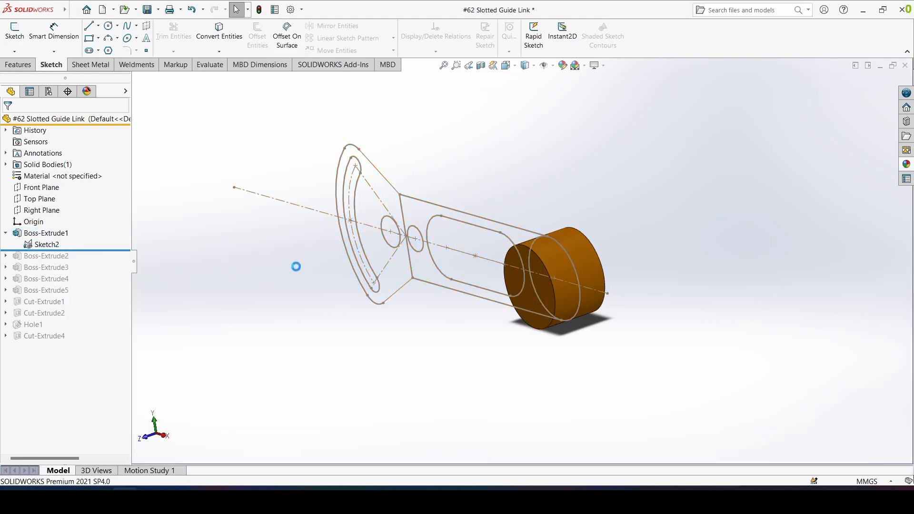
{"action": "middle_click_drag", "start_coordinate": [282, 282], "coordinate": [287, 280]}
{"action": "right_click_drag", "start_coordinate": [287, 279], "coordinate": [303, 264]}
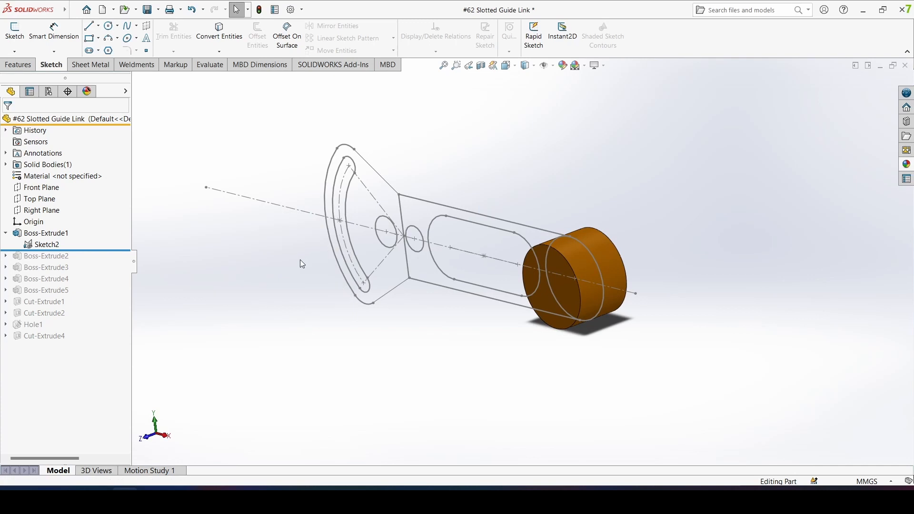
Roll the feature history forward past Boss-Extrude2 and review its extrusion depth and selected sketch region.
{"action": "mouse_move", "coordinate": [103, 248]}
{"action": "left_mouse_down"}
{"action": "mouse_move", "coordinate": [103, 258]}
{"action": "mouse_move", "coordinate": [62, 262]}
{"action": "left_mouse_up"}
{"action": "left_click", "coordinate": [56, 257]}
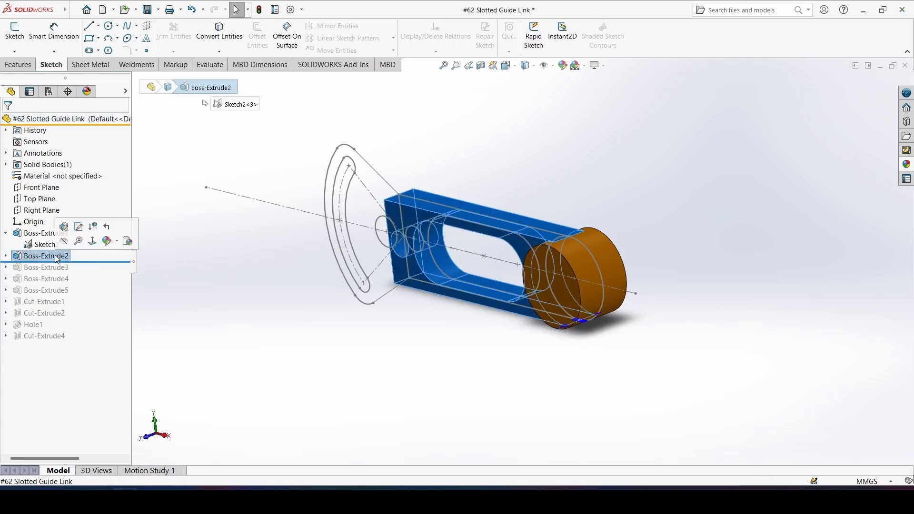
{"action": "left_click", "coordinate": [65, 230]}
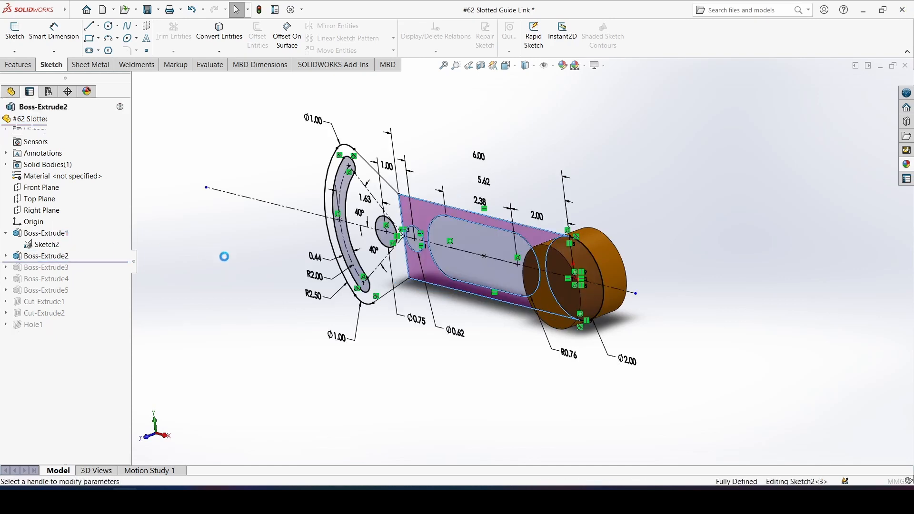
{"action": "middle_click_drag", "start_coordinate": [259, 339], "coordinate": [182, 317]}
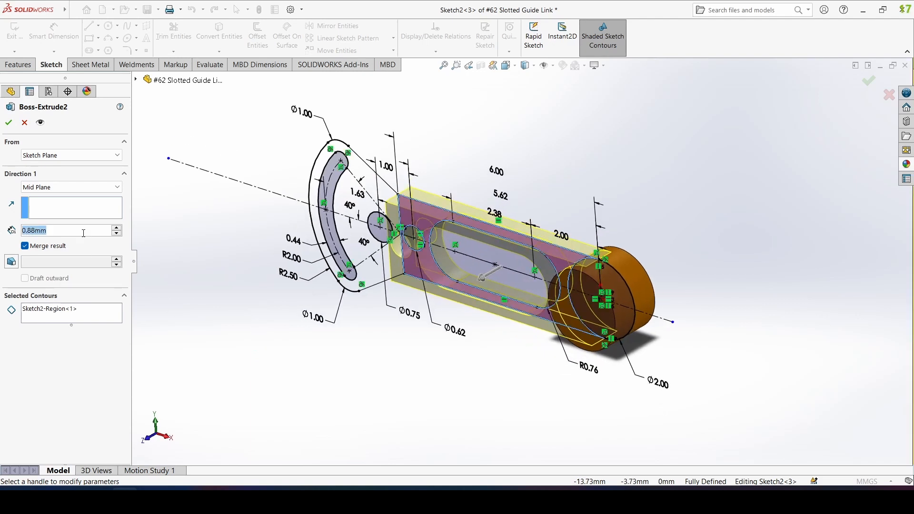
{"action": "left_click", "coordinate": [66, 317]}
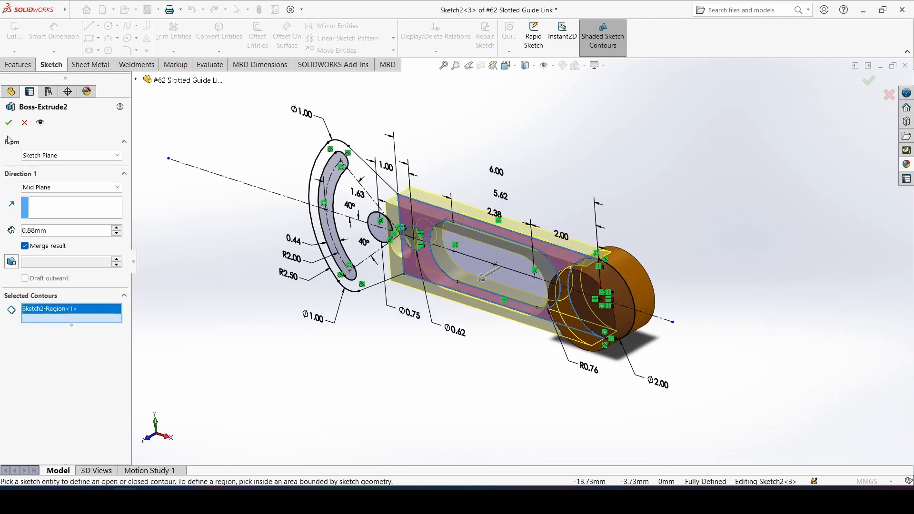
{"action": "key", "text": "Return"}
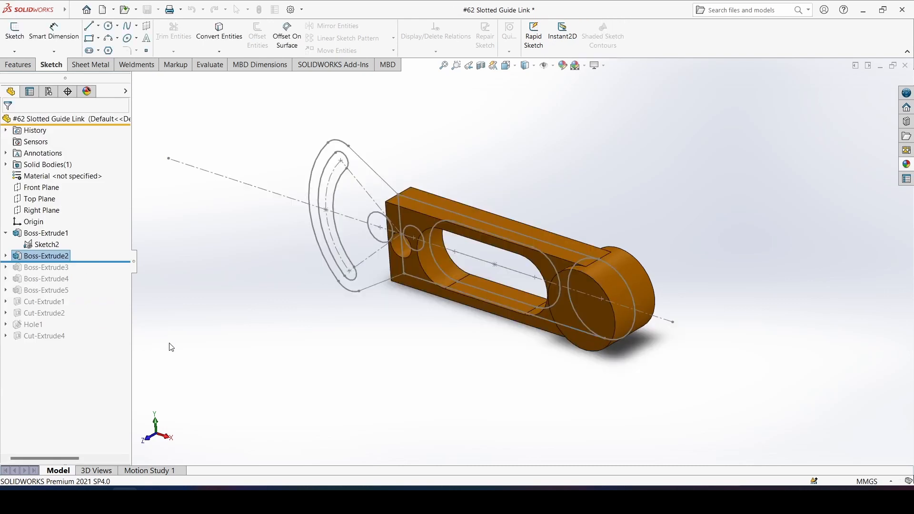
Roll the feature history forward past Boss-Extrude3 and review the slot web's extrusion depth and selected contour.
{"action": "left_click_drag", "start_coordinate": [75, 261], "coordinate": [81, 274]}
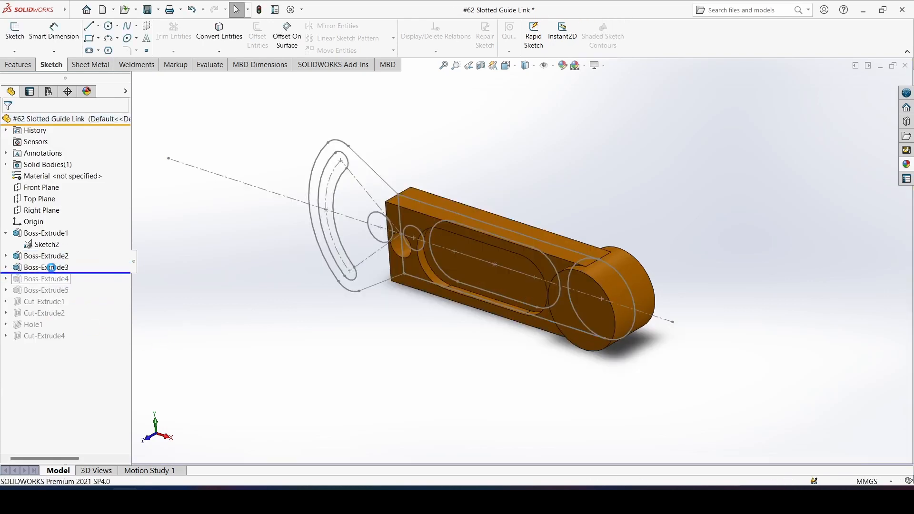
{"action": "left_click", "coordinate": [58, 268]}
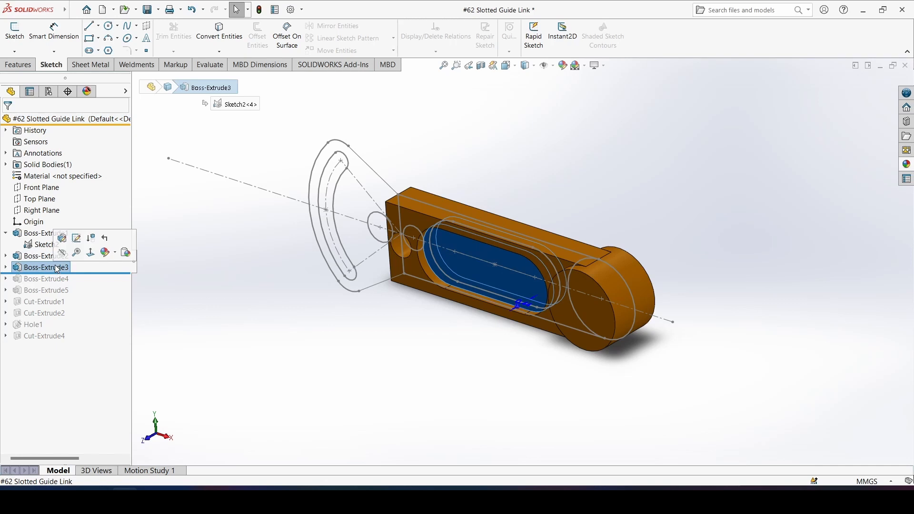
{"action": "left_click", "coordinate": [64, 242]}
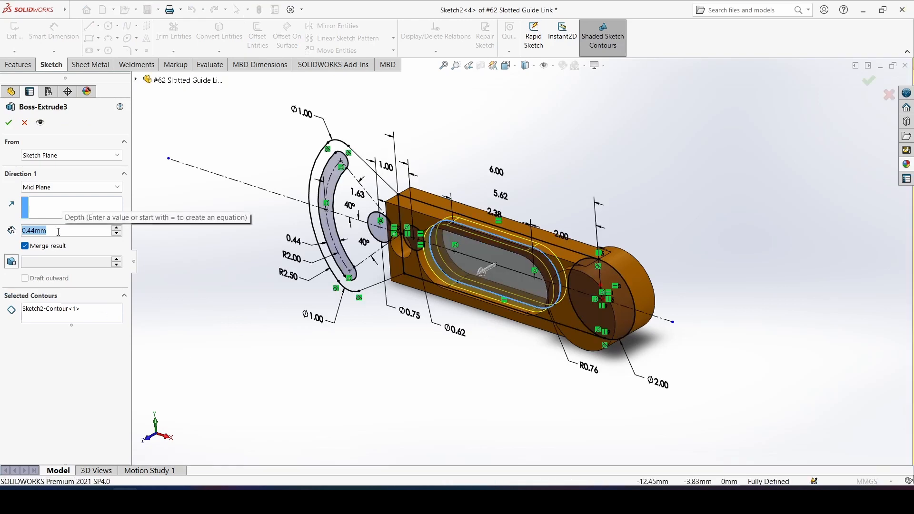
{"action": "left_click", "coordinate": [71, 311]}
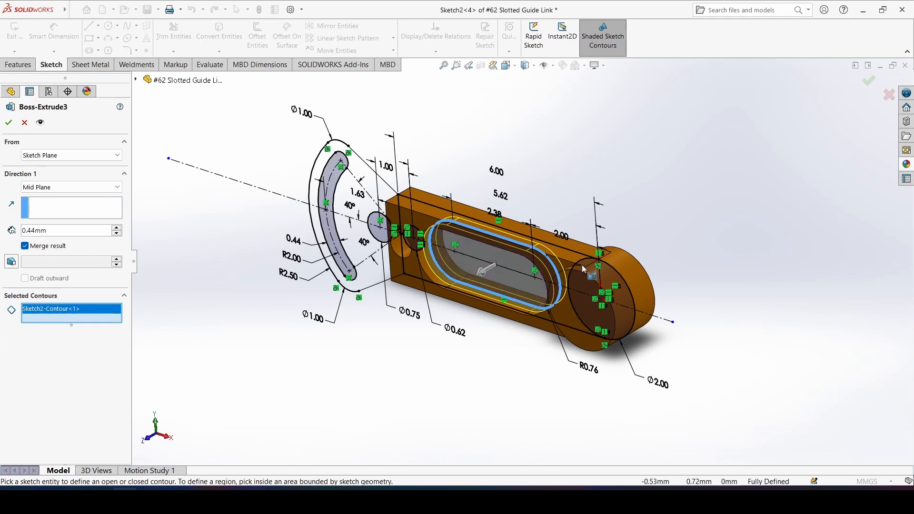
{"action": "scroll", "coordinate": [582, 265], "scroll_direction": "down", "scroll_amount": 2}
{"action": "middle_click_drag", "start_coordinate": [432, 336], "coordinate": [336, 393]}
{"action": "mouse_move", "coordinate": [704, 309]}
{"action": "middle_mouse_down"}
{"action": "mouse_move", "coordinate": [642, 342]}
{"action": "mouse_move", "coordinate": [620, 310]}
{"action": "mouse_move", "coordinate": [714, 292]}
{"action": "middle_mouse_up"}
{"action": "key", "text": "ctrl+7"}
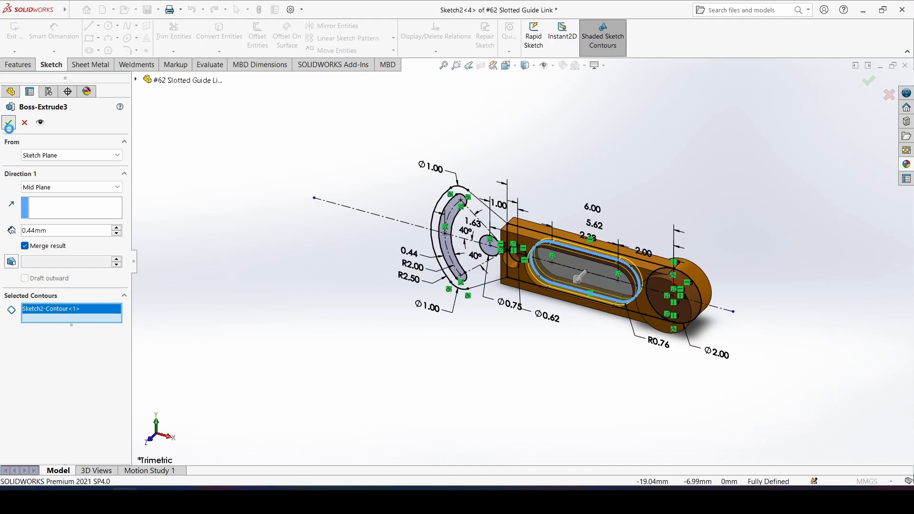
{"action": "left_click", "coordinate": [10, 123]}
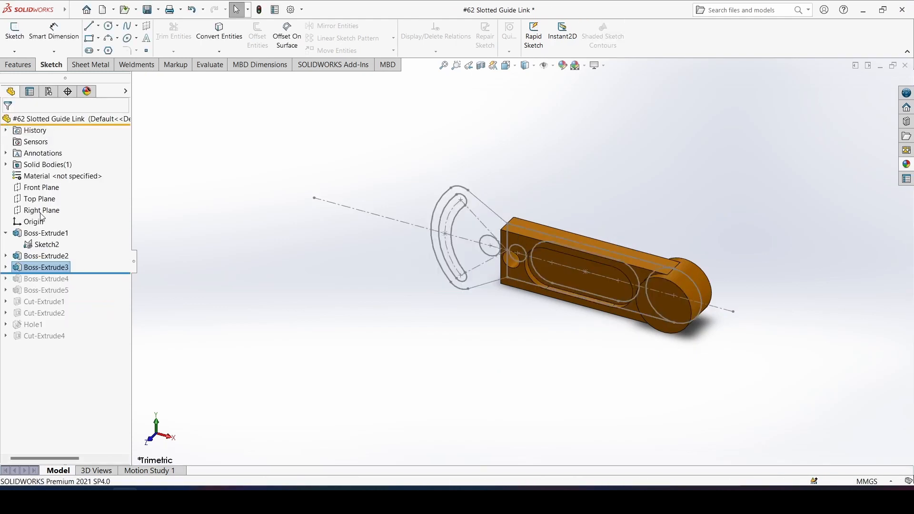
Roll the feature history forward past Boss-Extrude4 and review its depth, second-direction end condition, target face and selected contour.
{"action": "left_click_drag", "start_coordinate": [77, 274], "coordinate": [74, 281]}
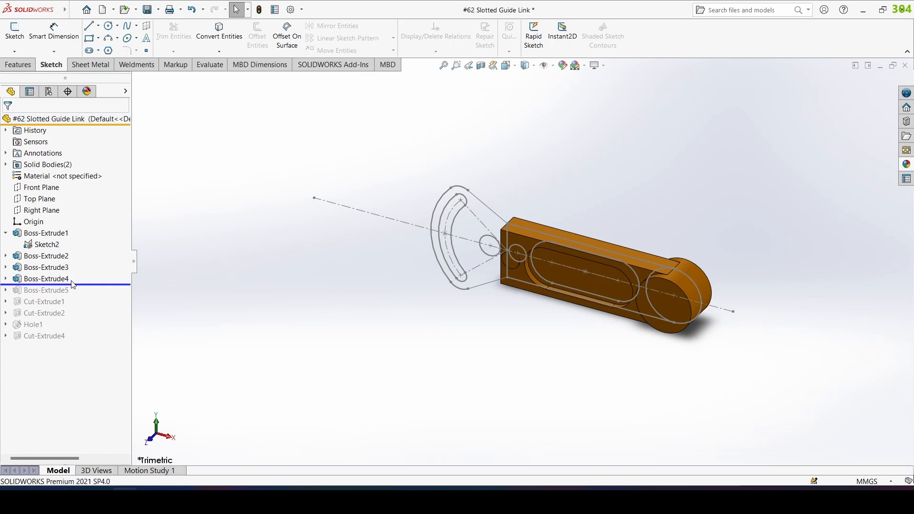
{"action": "left_click", "coordinate": [47, 279]}
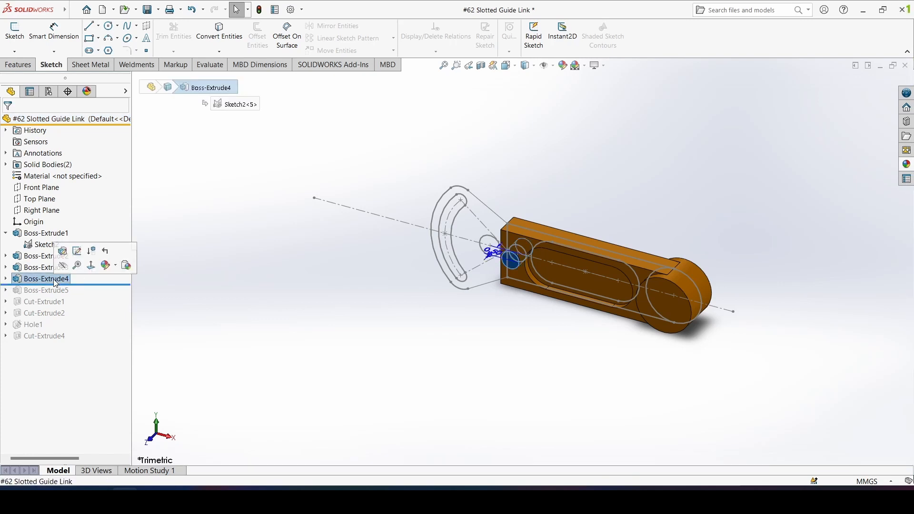
{"action": "left_click", "coordinate": [62, 252]}
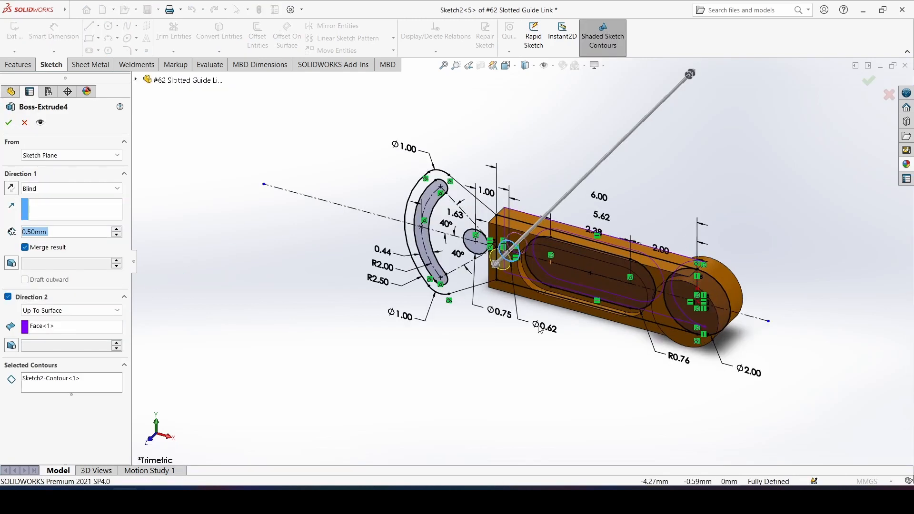
{"action": "scroll", "coordinate": [539, 327], "scroll_direction": "down", "scroll_amount": 1}
{"action": "middle_click_drag", "start_coordinate": [533, 356], "coordinate": [546, 337]}
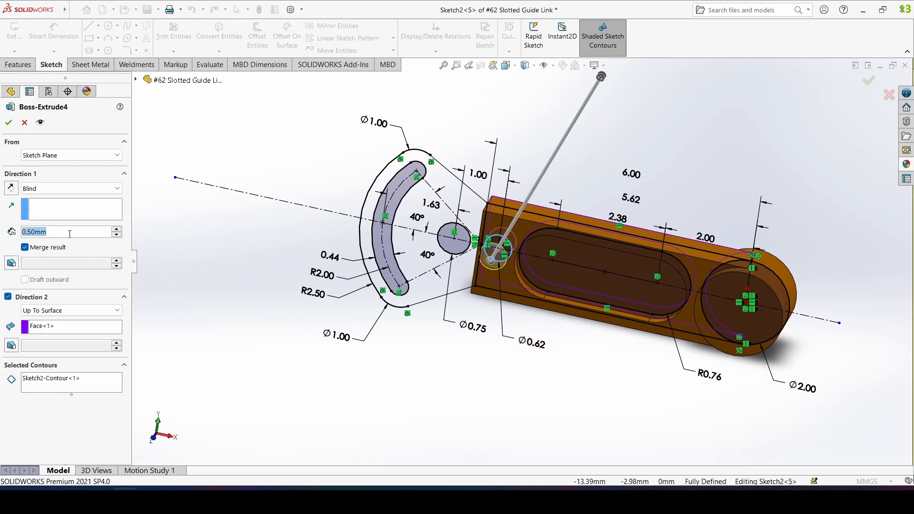
{"action": "left_click", "coordinate": [69, 328]}
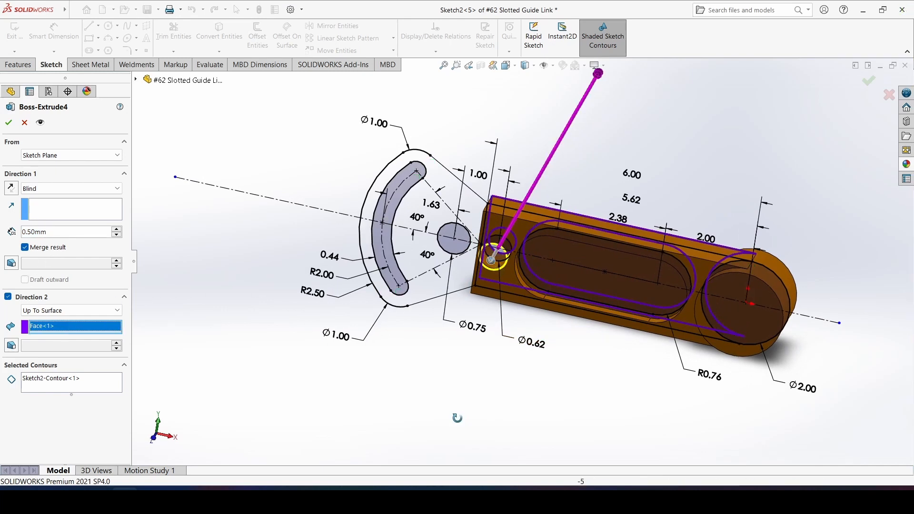
{"action": "mouse_move", "coordinate": [458, 423]}
{"action": "middle_mouse_down"}
{"action": "mouse_move", "coordinate": [382, 437]}
{"action": "mouse_move", "coordinate": [492, 313]}
{"action": "middle_mouse_up"}
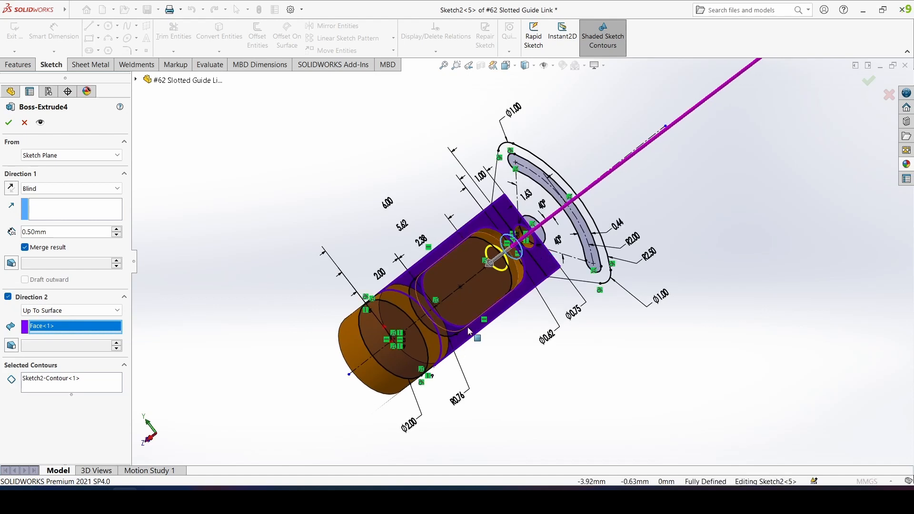
{"action": "middle_click_drag", "start_coordinate": [541, 252], "coordinate": [170, 229]}
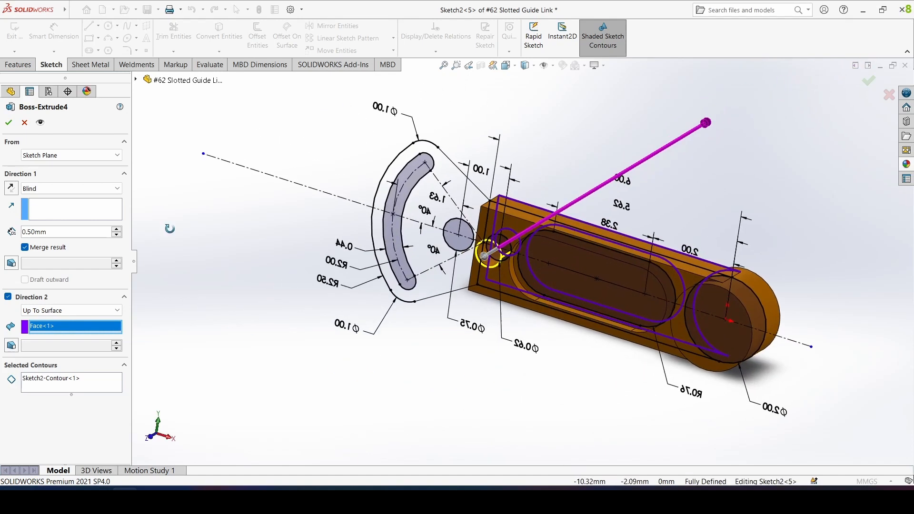
{"action": "left_click", "coordinate": [8, 123]}
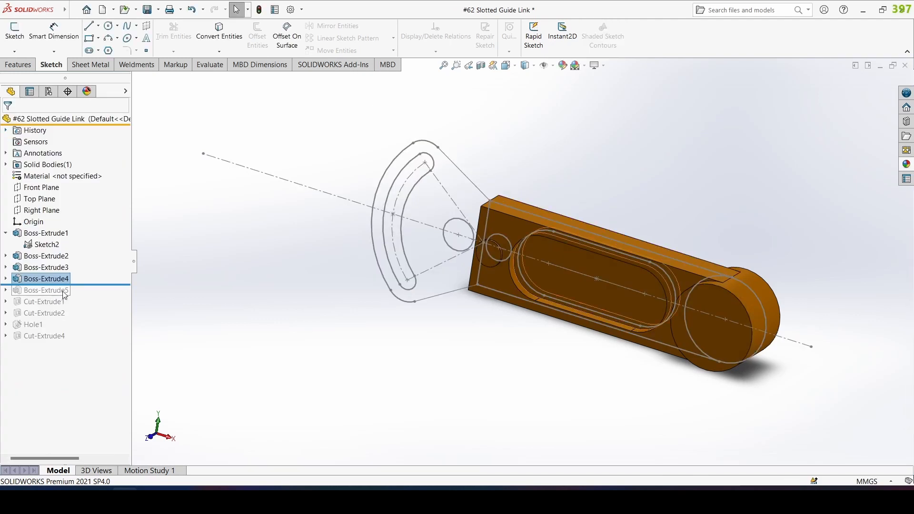
Roll the feature history forward past Boss-Extrude5 and review the slotted head's end condition, depth and selected sketch region.
{"action": "scroll", "coordinate": [523, 262], "scroll_direction": "up", "scroll_amount": 1}
{"action": "middle_click_drag", "start_coordinate": [548, 358], "coordinate": [529, 355]}
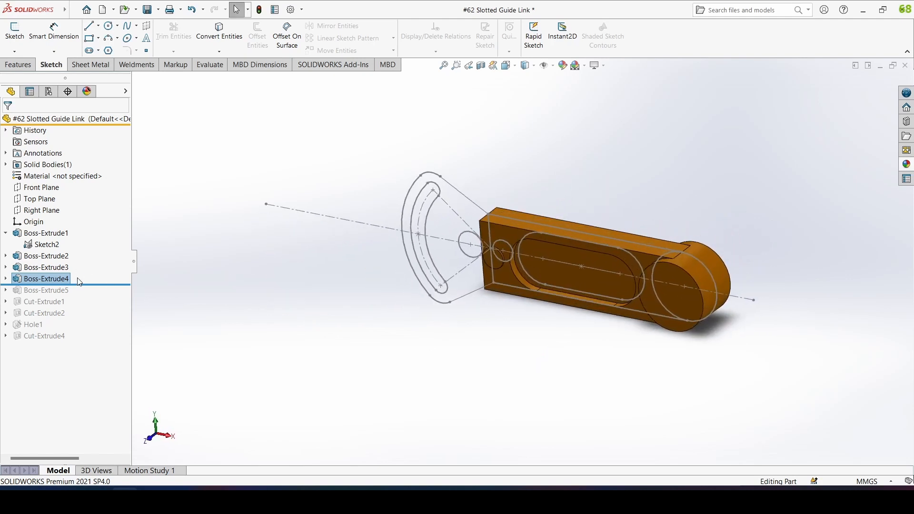
{"action": "left_click_drag", "start_coordinate": [82, 285], "coordinate": [81, 296]}
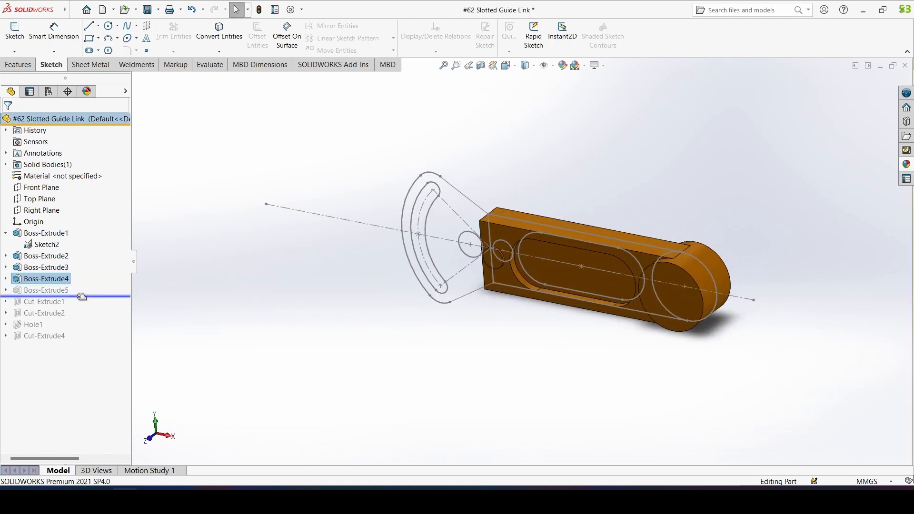
{"action": "left_click", "coordinate": [46, 291]}
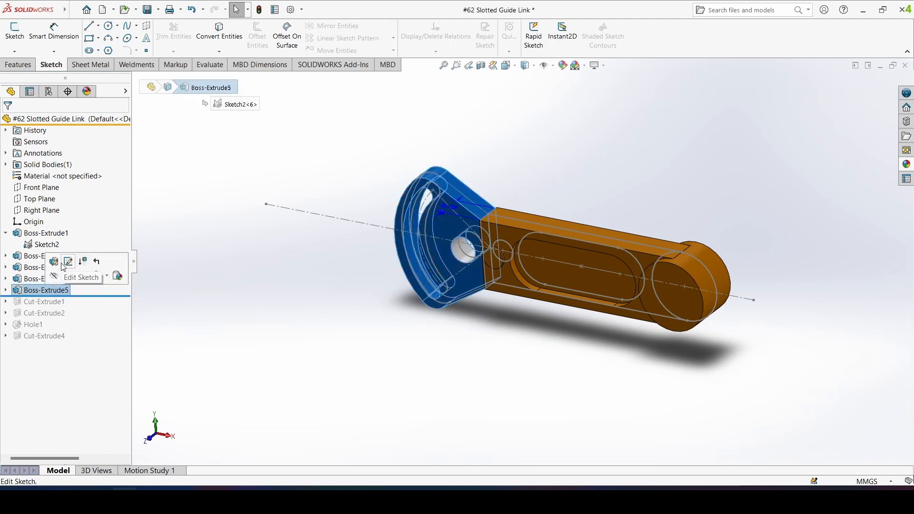
{"action": "left_click", "coordinate": [55, 262]}
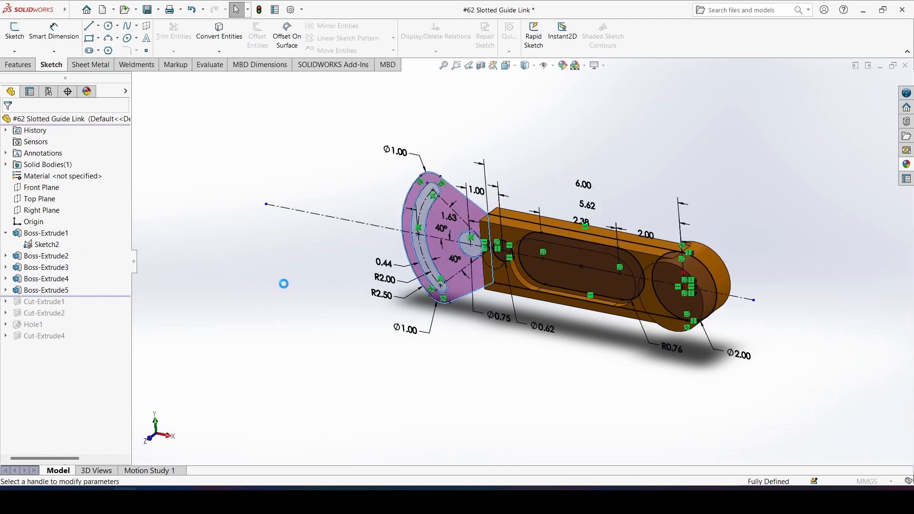
{"action": "middle_click_drag", "start_coordinate": [300, 337], "coordinate": [271, 278]}
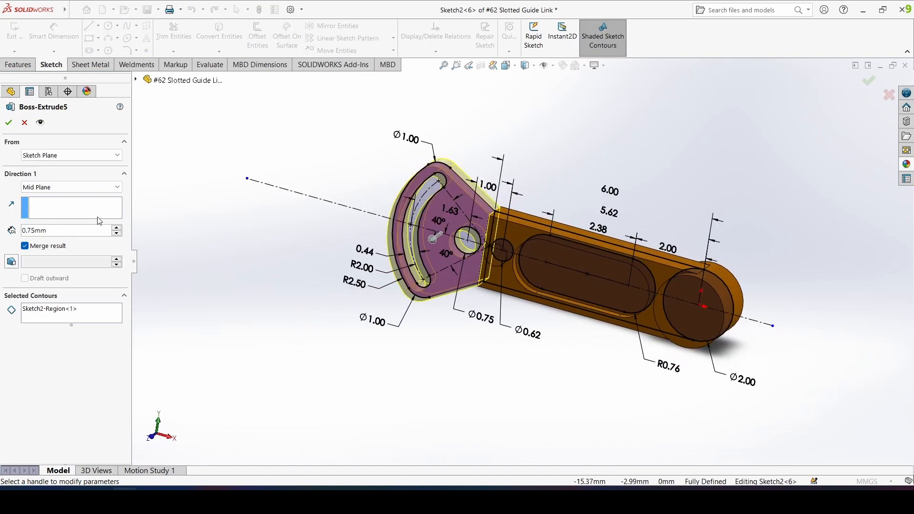
{"action": "left_click", "coordinate": [99, 316]}
{"action": "mouse_move", "coordinate": [167, 323]}
{"action": "middle_mouse_down"}
{"action": "mouse_move", "coordinate": [243, 355]}
{"action": "mouse_move", "coordinate": [238, 394]}
{"action": "mouse_move", "coordinate": [224, 321]}
{"action": "middle_mouse_up"}
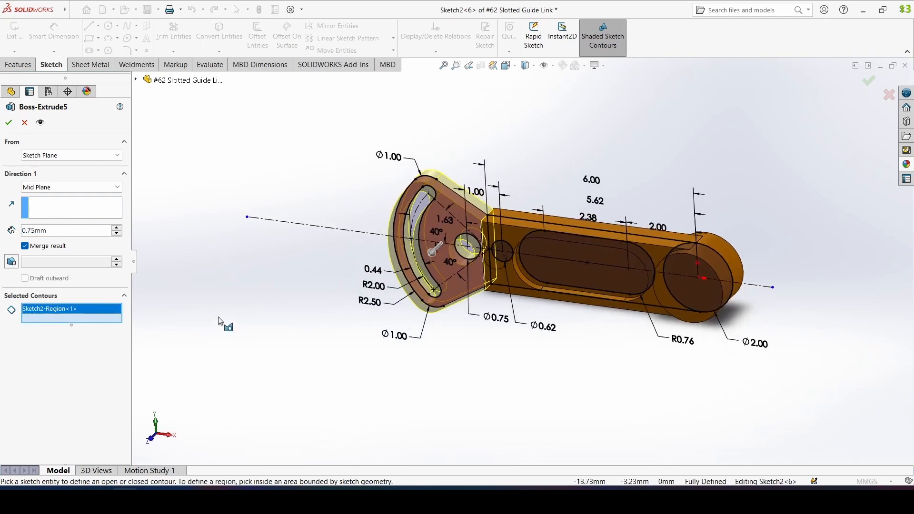
{"action": "left_click", "coordinate": [7, 124]}
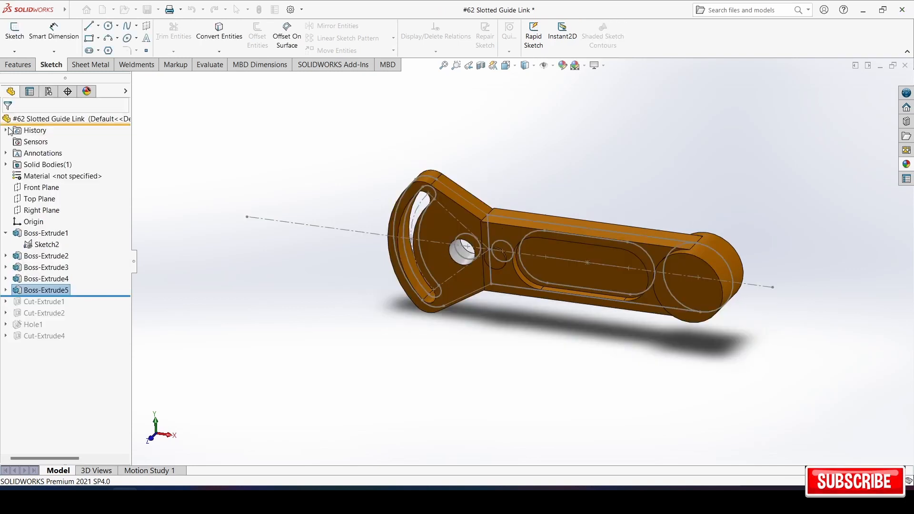
Hide Sketch2 in the model view and roll the feature history forward past Cut-Extrude1.
{"action": "left_click", "coordinate": [40, 245]}
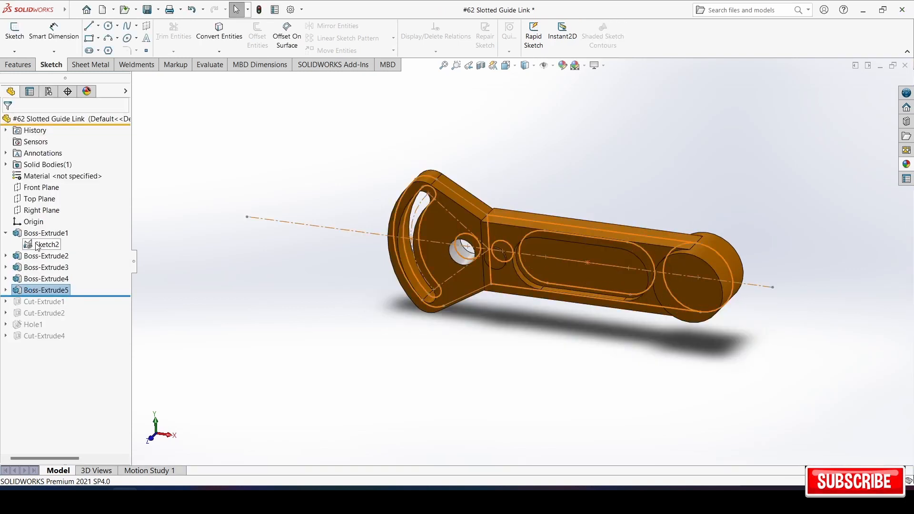
{"action": "left_click", "coordinate": [50, 232]}
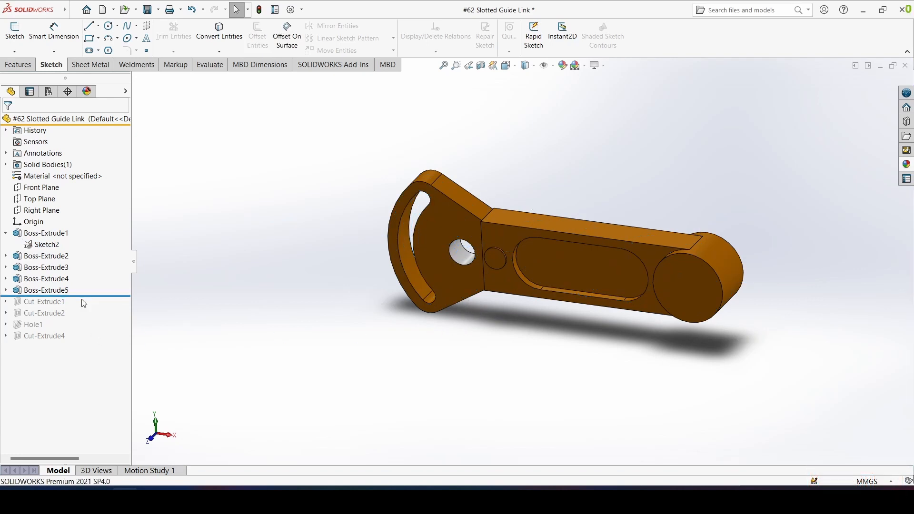
{"action": "left_click_drag", "start_coordinate": [89, 296], "coordinate": [81, 307]}
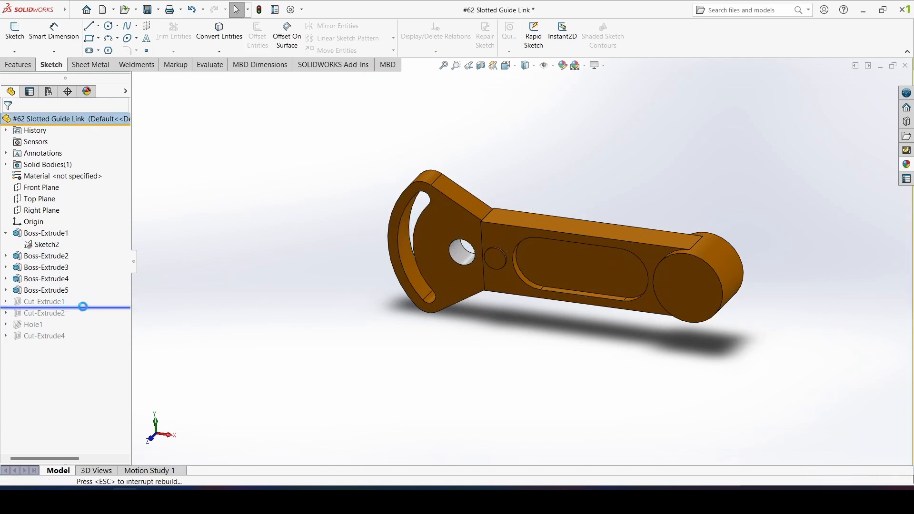
Open the sketch of Cut-Extrude1, move its horizontal 0.25 dimension farther from the profile and examine the slot rectangle.
{"action": "left_click", "coordinate": [49, 301]}
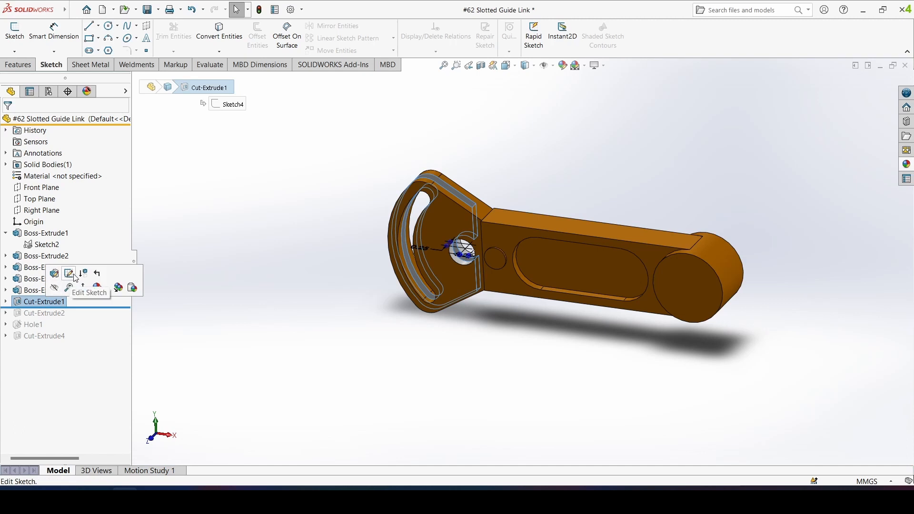
{"action": "left_click", "coordinate": [76, 276]}
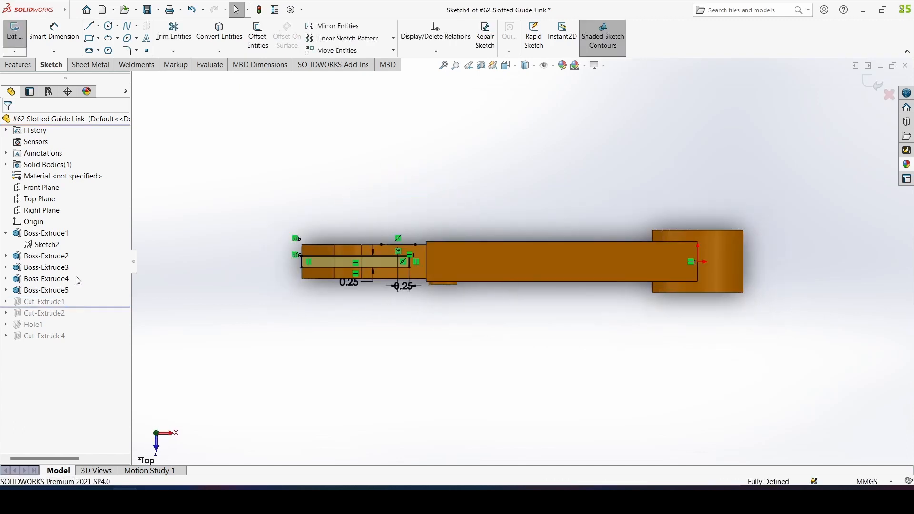
{"action": "scroll", "coordinate": [383, 324], "scroll_direction": "up", "scroll_amount": 3}
{"action": "left_click_drag", "start_coordinate": [428, 256], "coordinate": [432, 275]}
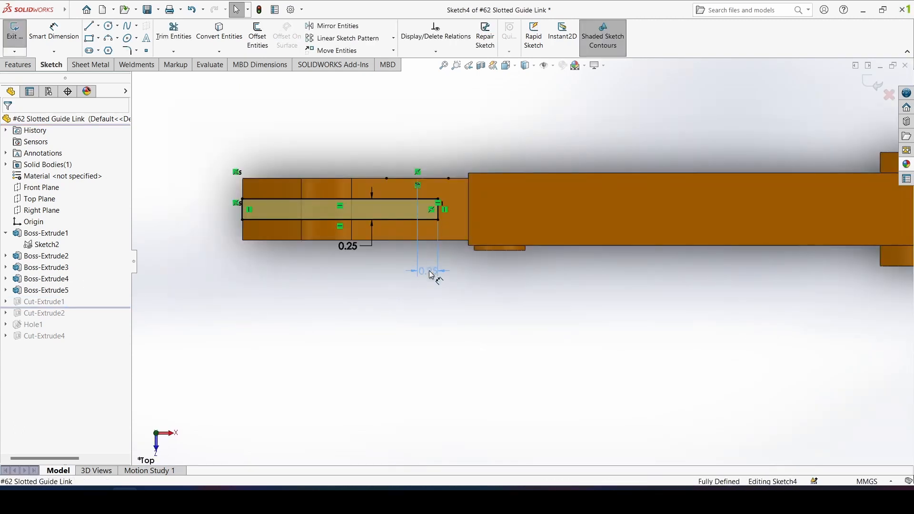
{"action": "left_click", "coordinate": [567, 293]}
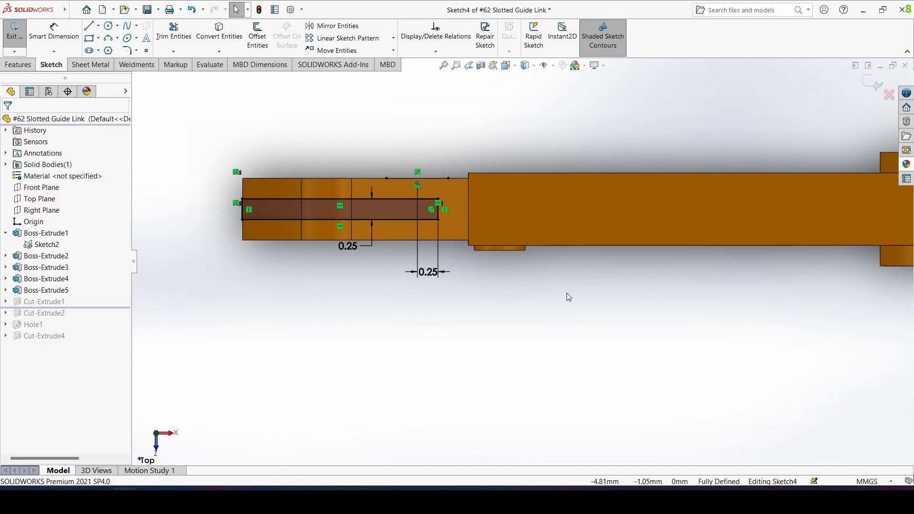
{"action": "scroll", "coordinate": [567, 293], "scroll_direction": "down", "scroll_amount": 3}
{"action": "middle_click_drag", "start_coordinate": [564, 292], "coordinate": [432, 219]}
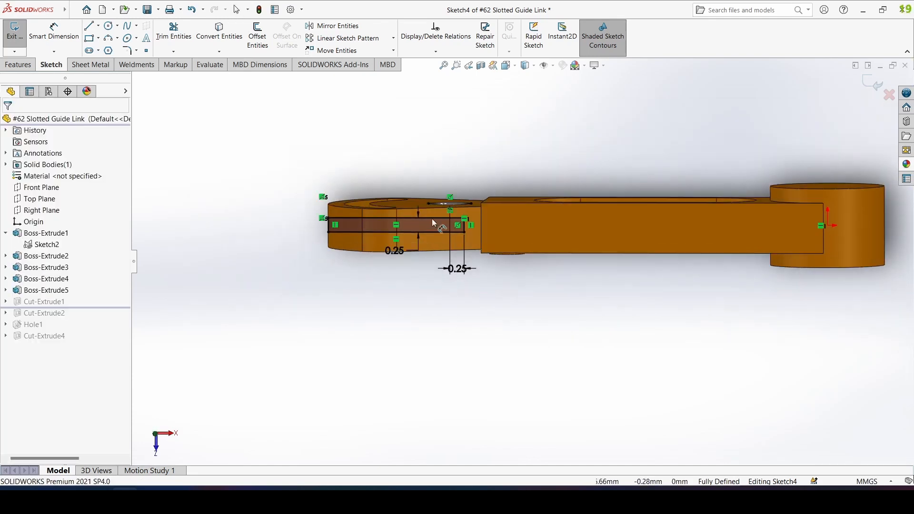
{"action": "mouse_move", "coordinate": [496, 306]}
{"action": "right_mouse_down"}
{"action": "mouse_move", "coordinate": [469, 284]}
{"action": "mouse_move", "coordinate": [484, 300]}
{"action": "right_mouse_up"}
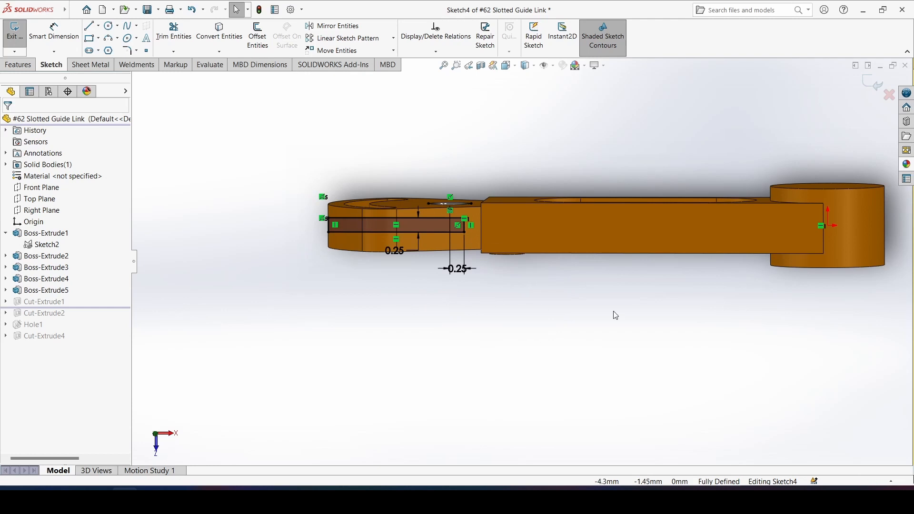
{"action": "middle_click_drag", "start_coordinate": [614, 313], "coordinate": [625, 302]}
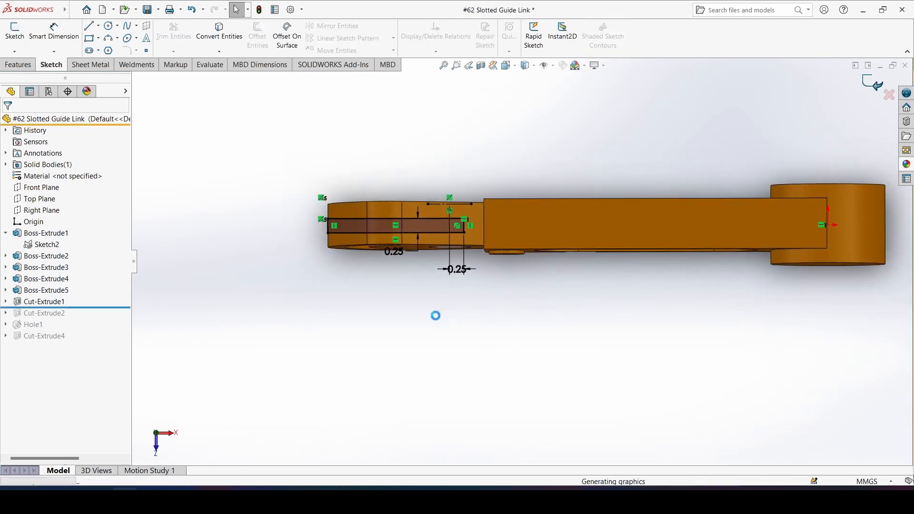
Open the definition of Cut-Extrude1 and examine the end conditions of both cut directions on the slotted head.
{"action": "left_click", "coordinate": [46, 302]}
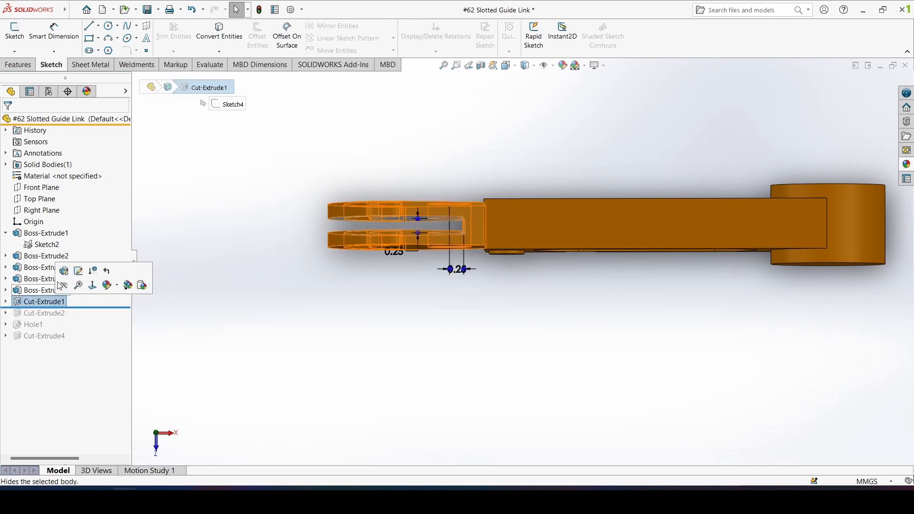
{"action": "left_click", "coordinate": [78, 271]}
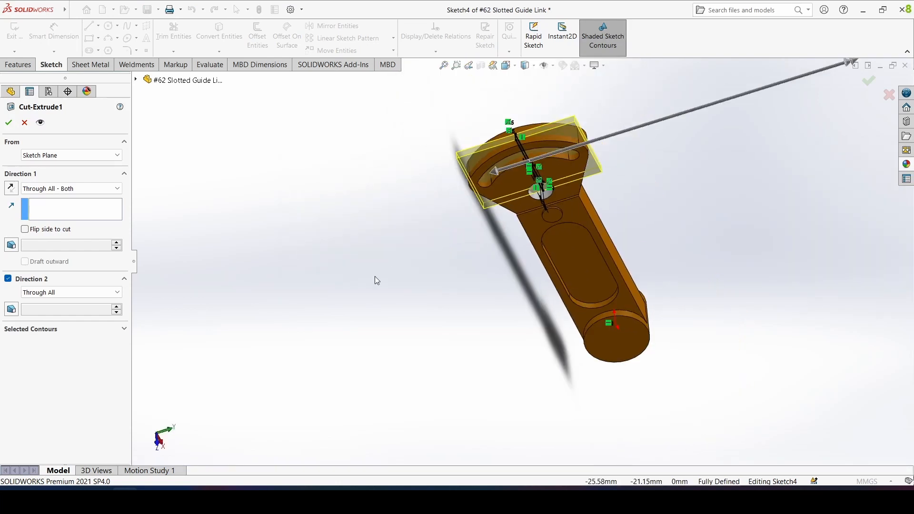
{"action": "right_click_drag", "start_coordinate": [376, 276], "coordinate": [404, 258]}
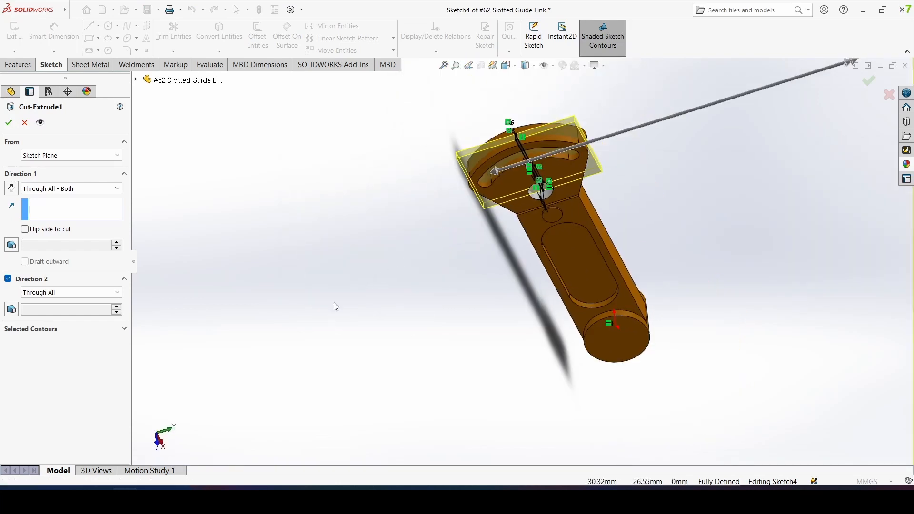
{"action": "scroll", "coordinate": [415, 385], "scroll_direction": "down", "scroll_amount": 3}
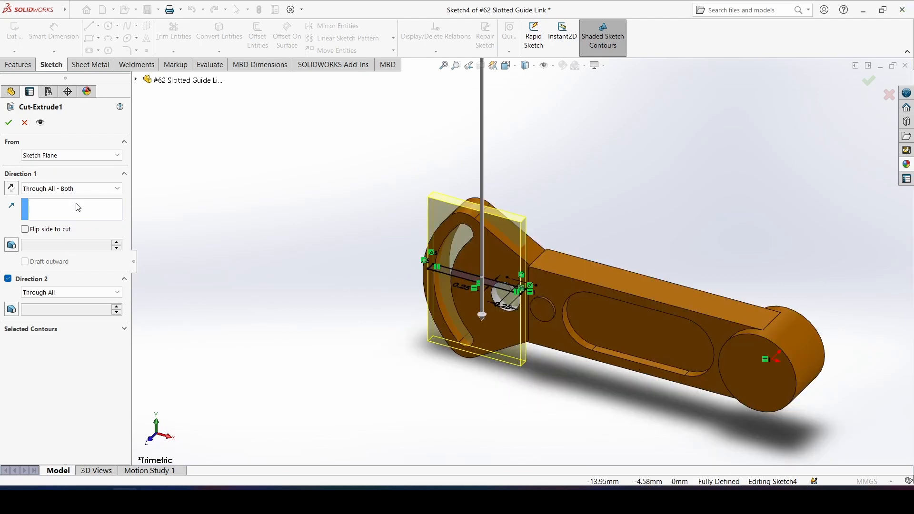
{"action": "left_click", "coordinate": [10, 123]}
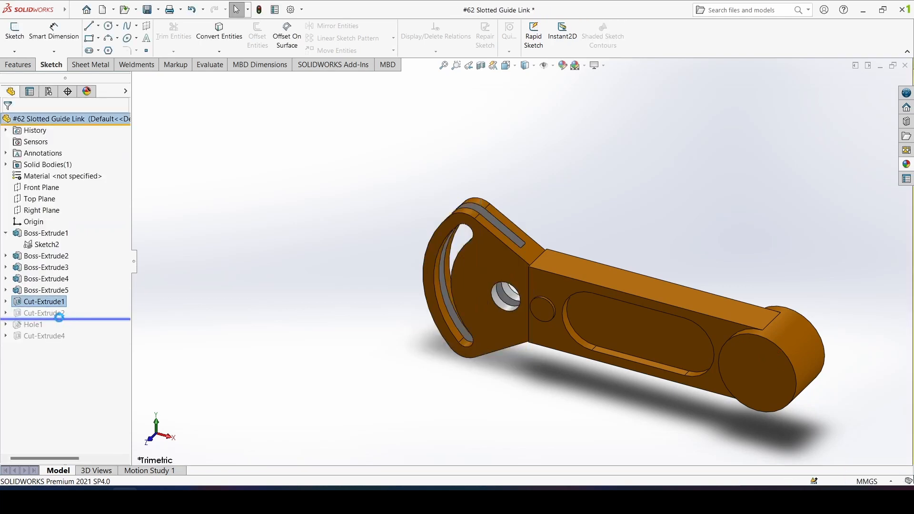
Roll the feature history forward past Cut-Extrude2 and review its circle sketch and the cut's end condition.
{"action": "left_click", "coordinate": [45, 312]}
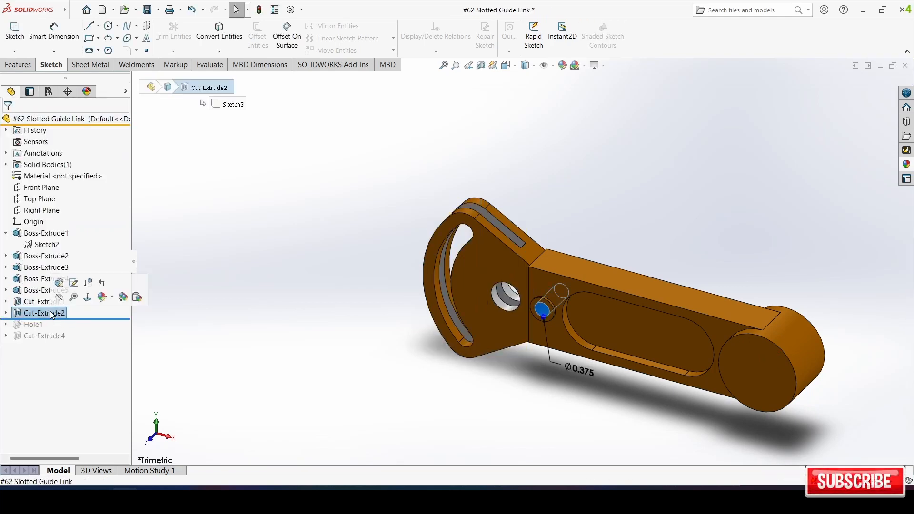
{"action": "left_click", "coordinate": [74, 285]}
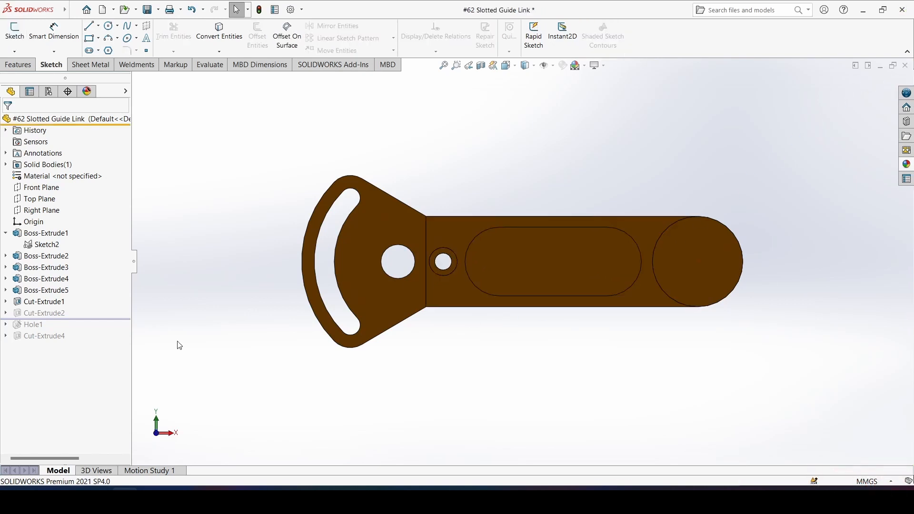
{"action": "left_click", "coordinate": [34, 313]}
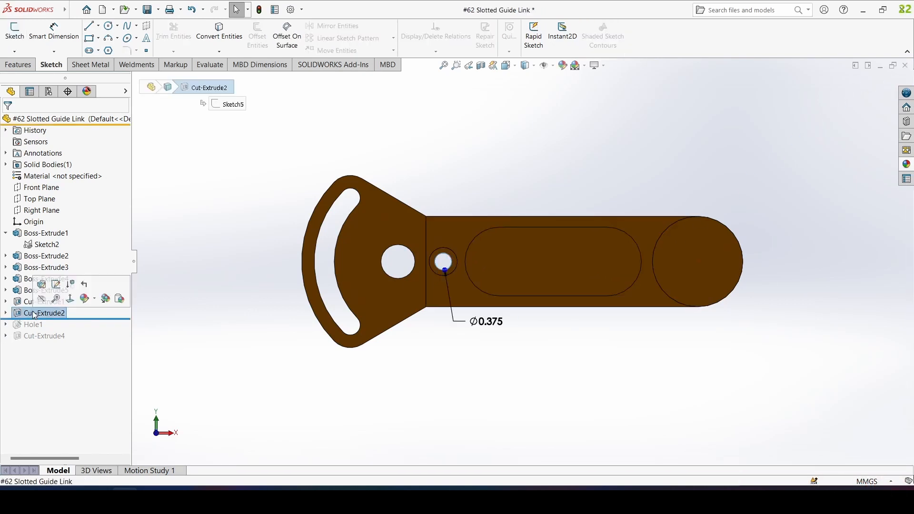
{"action": "left_click", "coordinate": [45, 290]}
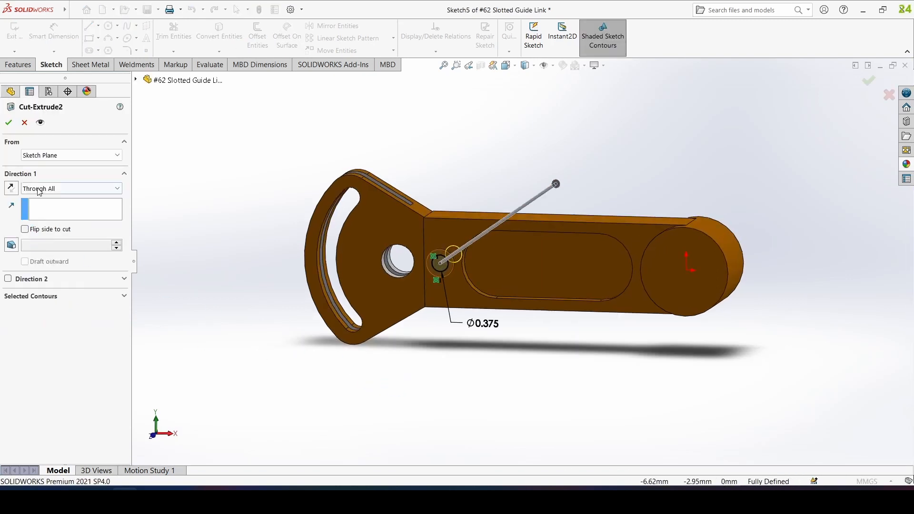
{"action": "left_click", "coordinate": [12, 126]}
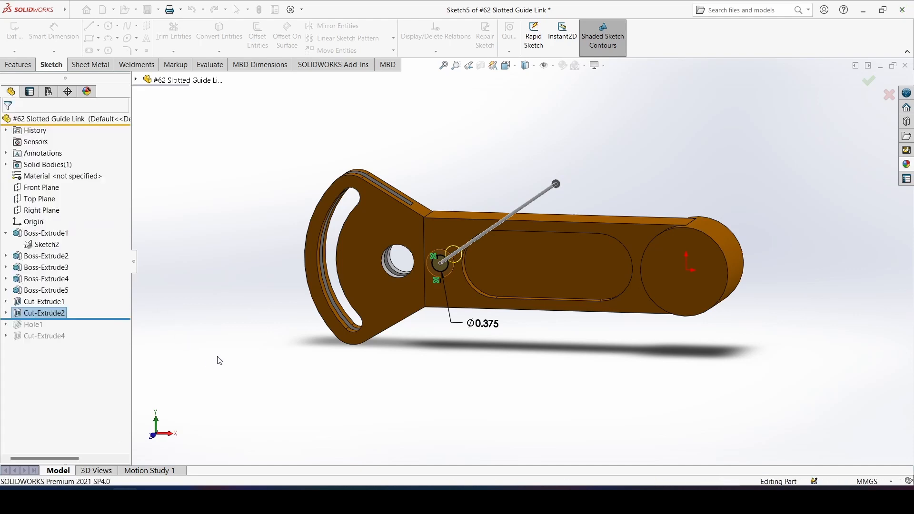
Roll the feature history forward past Hole1 and examine the counterbore's type, section dimensions and end condition in its hole specification.
{"action": "left_click_drag", "start_coordinate": [43, 319], "coordinate": [41, 331]}
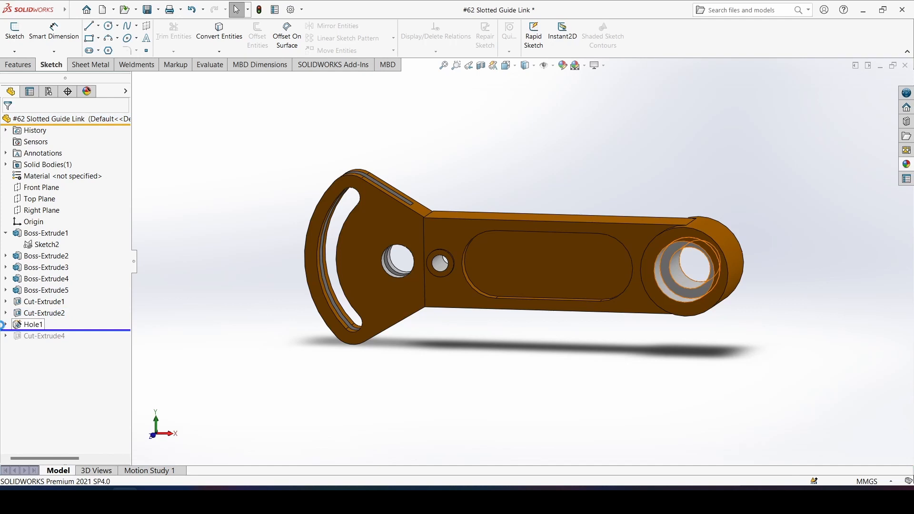
{"action": "left_click", "coordinate": [38, 324]}
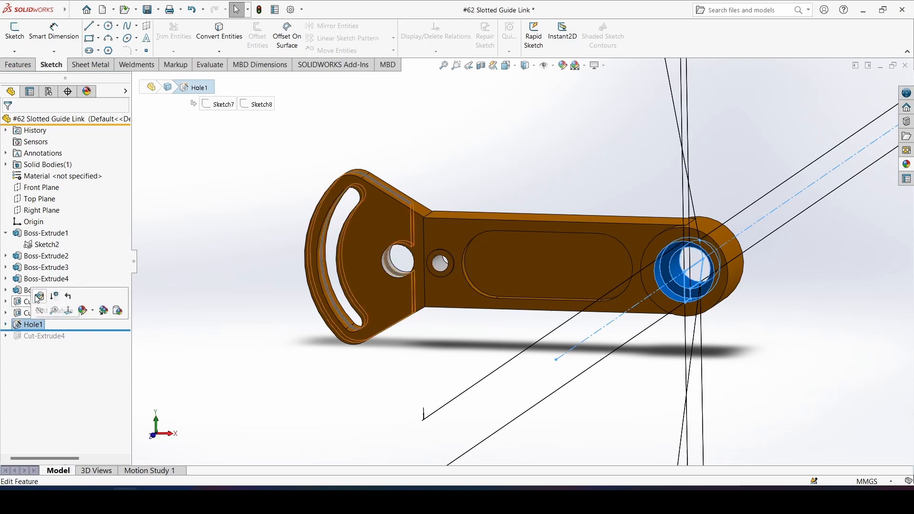
{"action": "left_click", "coordinate": [38, 298]}
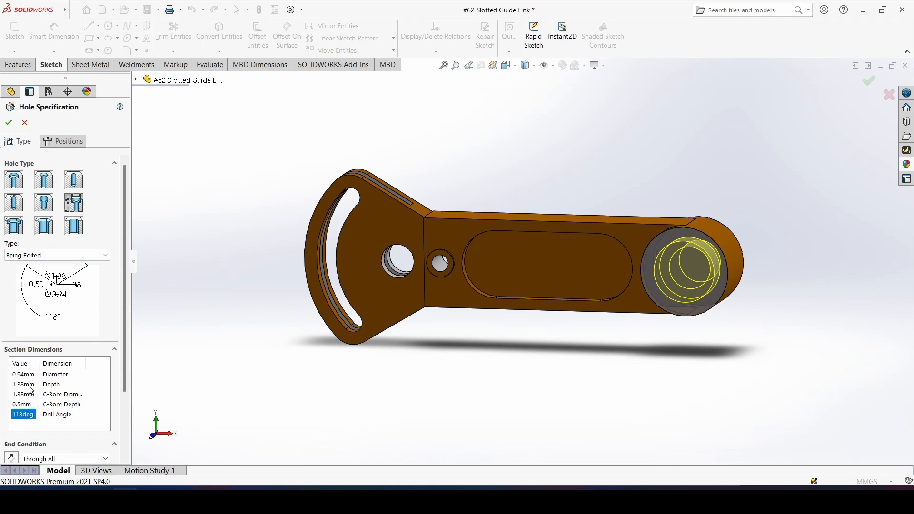
{"action": "scroll", "coordinate": [125, 373], "scroll_direction": "down", "scroll_amount": 3}
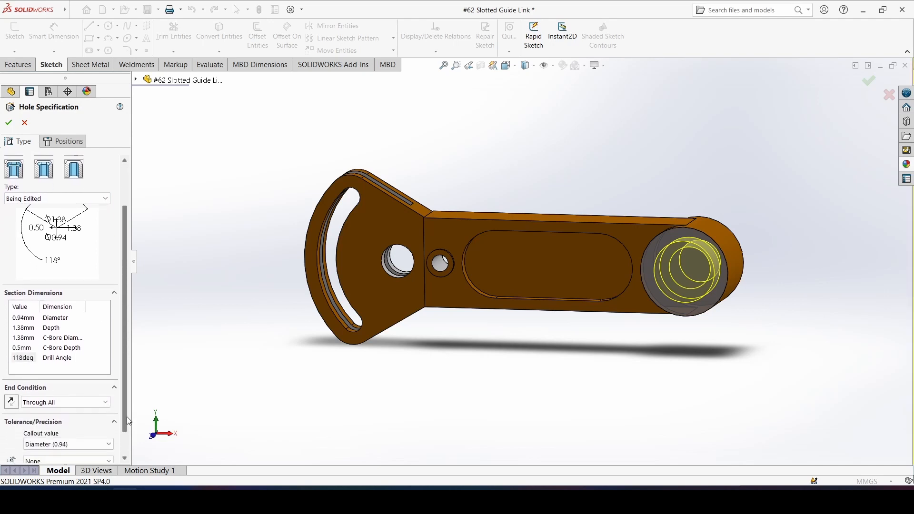
{"action": "left_click", "coordinate": [8, 122]}
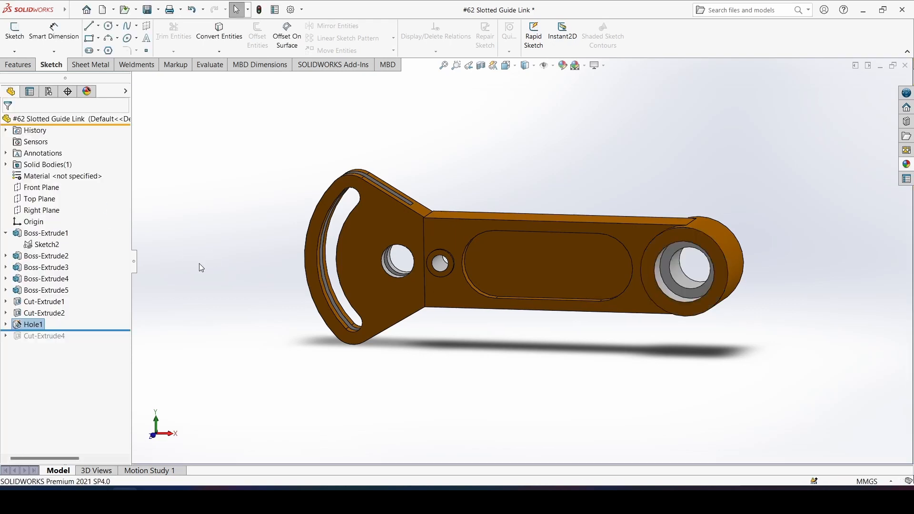
Reopen Hole1 to check its position at the centre of the round boss, and inspect the counterbored hole from both sides.
{"action": "left_click", "coordinate": [30, 324]}
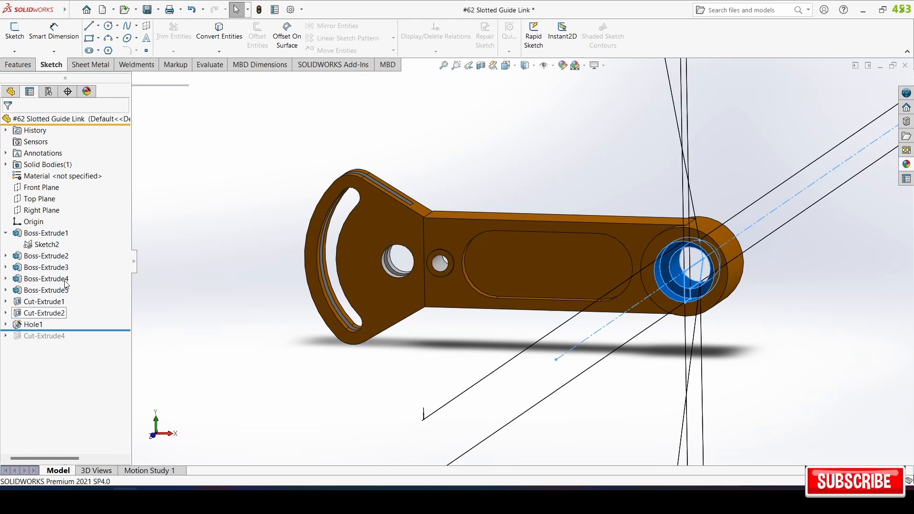
{"action": "left_click", "coordinate": [68, 142]}
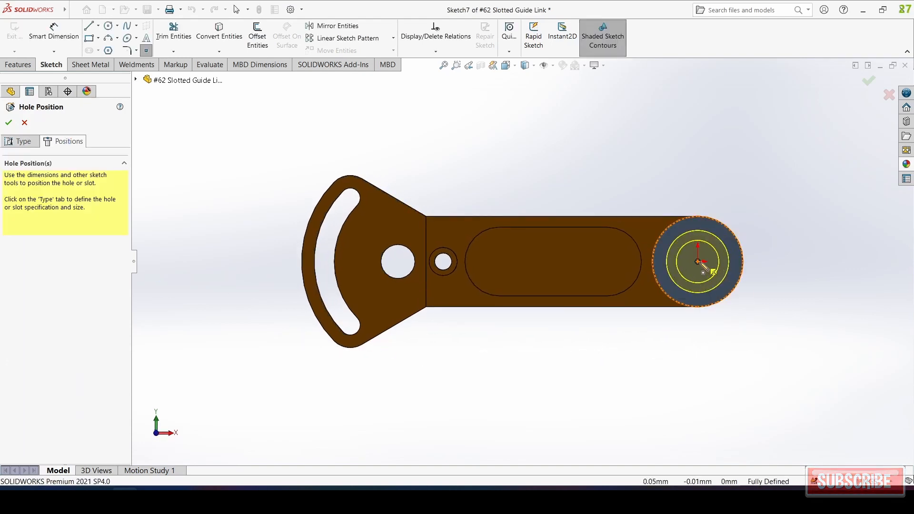
{"action": "left_click", "coordinate": [699, 261]}
{"action": "left_click", "coordinate": [9, 124]}
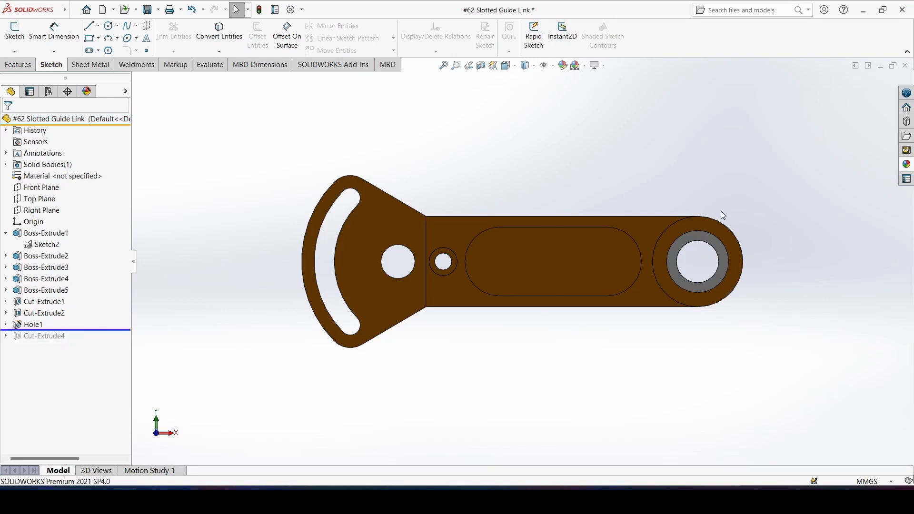
{"action": "right_click_drag", "start_coordinate": [737, 267], "coordinate": [785, 253]}
{"action": "right_click_drag", "start_coordinate": [665, 302], "coordinate": [730, 251]}
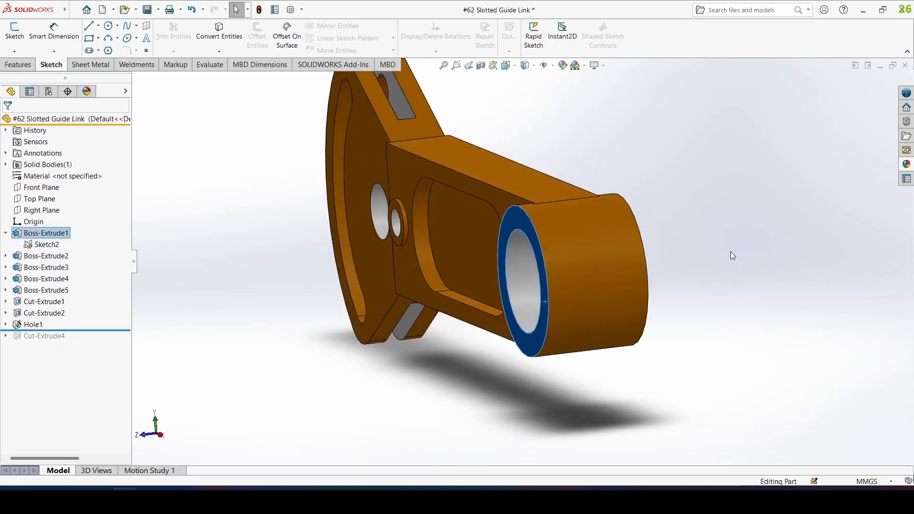
Roll the feature history forward past Cut-Extrude4 and examine its half-circle sketch beside the small hole.
{"action": "left_click_drag", "start_coordinate": [65, 331], "coordinate": [64, 343]}
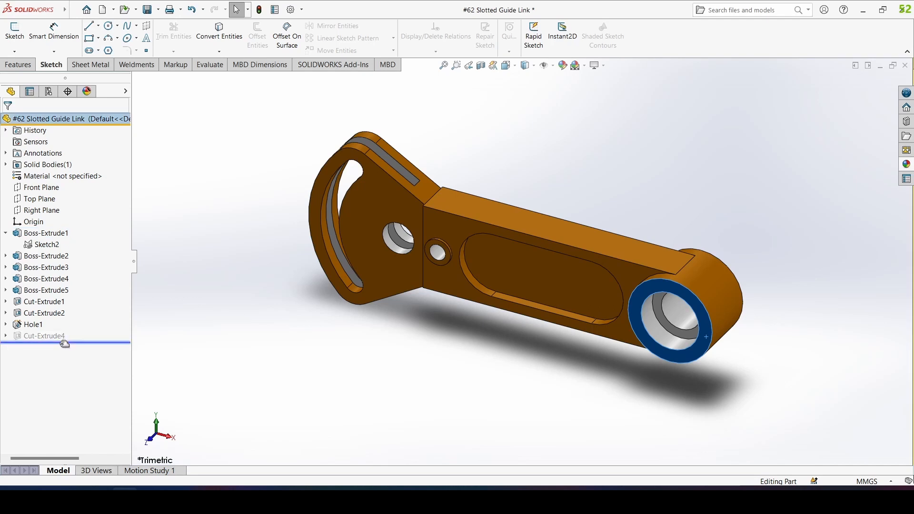
{"action": "left_click", "coordinate": [57, 336]}
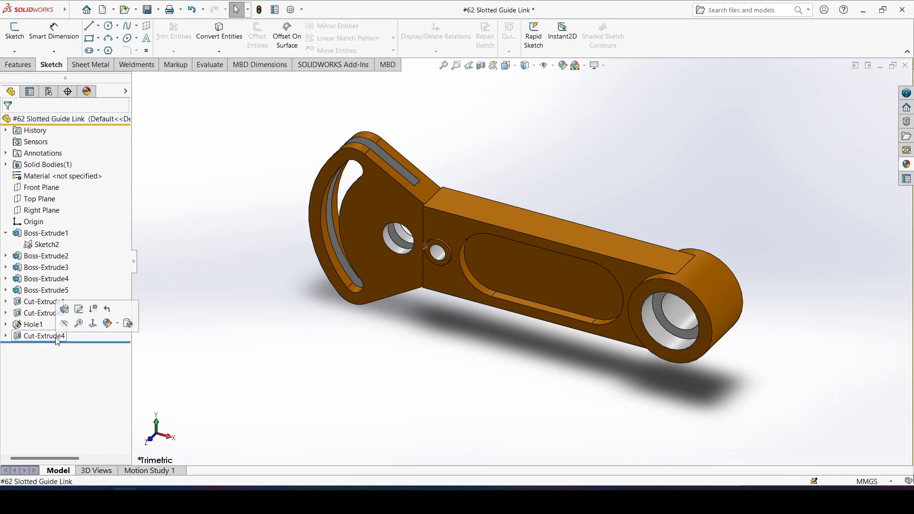
{"action": "left_click", "coordinate": [79, 311]}
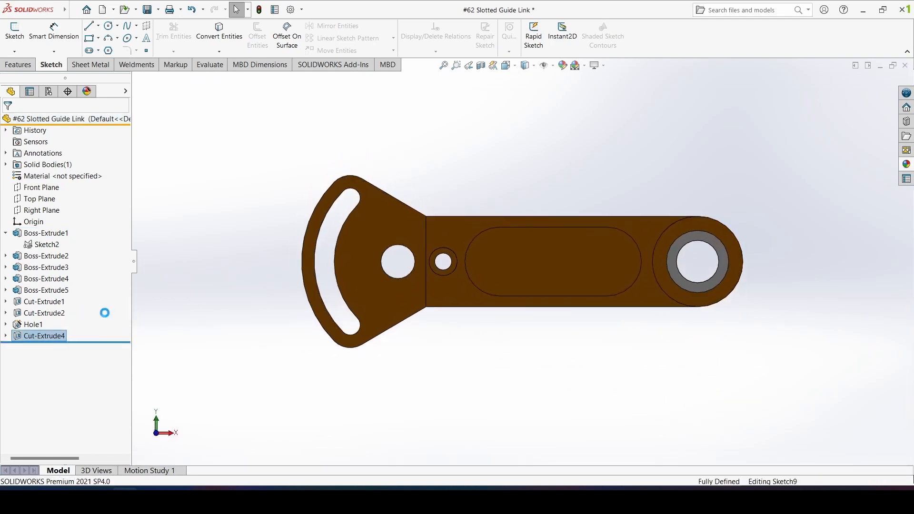
{"action": "scroll", "coordinate": [430, 261], "scroll_direction": "down", "scroll_amount": 5}
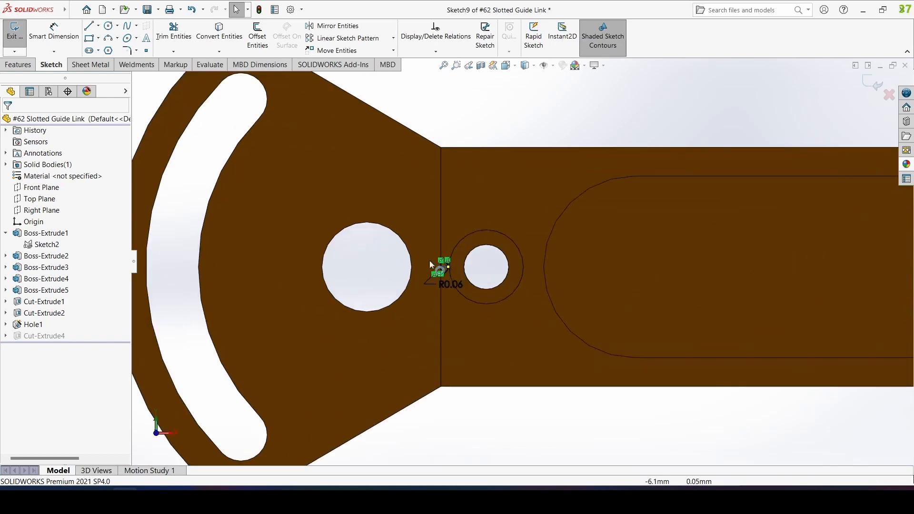
{"action": "scroll", "coordinate": [471, 267], "scroll_direction": "down", "scroll_amount": 6}
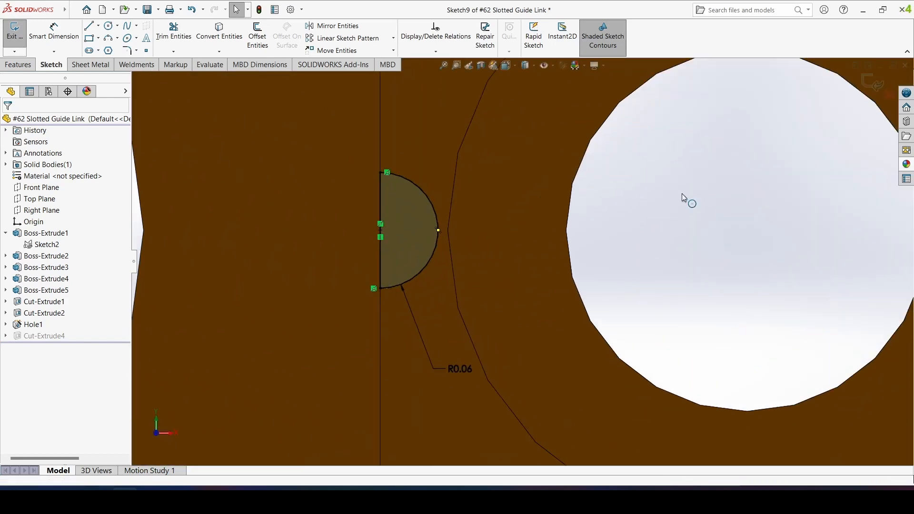
{"action": "scroll", "coordinate": [581, 284], "scroll_direction": "up", "scroll_amount": 8}
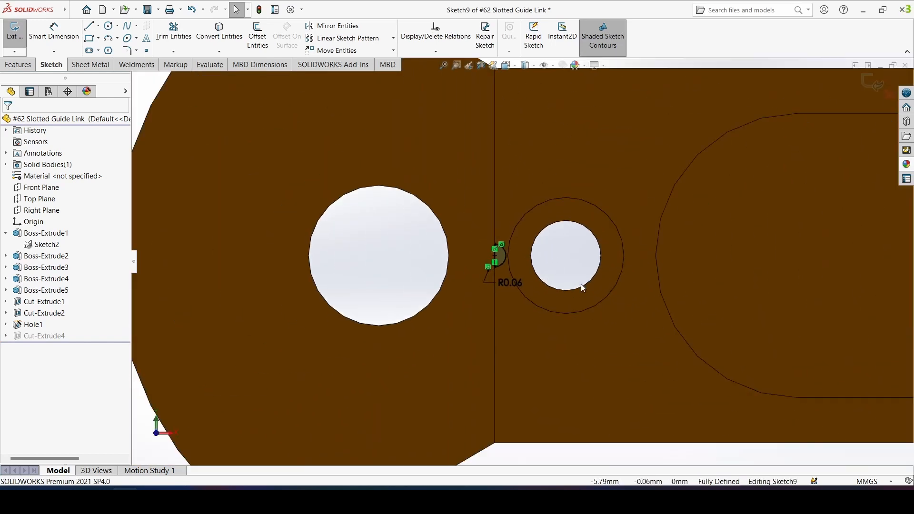
{"action": "scroll", "coordinate": [526, 299], "scroll_direction": "up", "scroll_amount": 3}
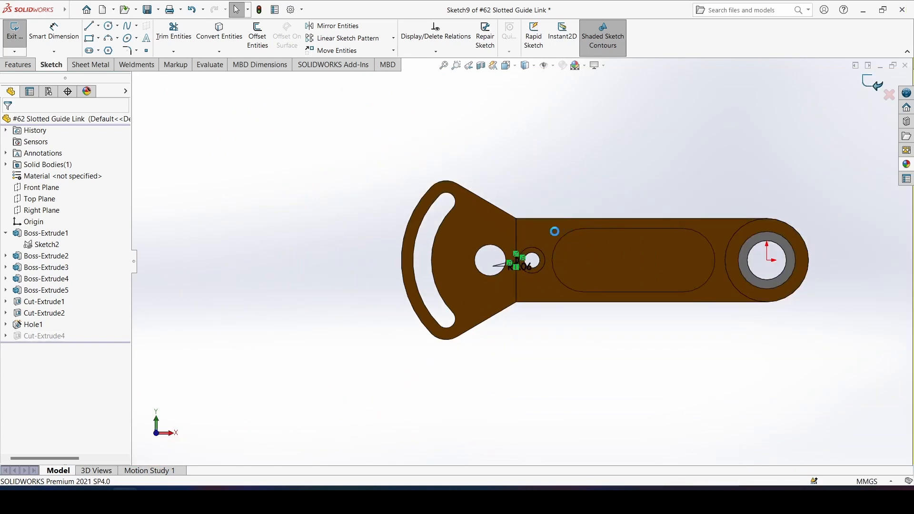
Open the definition of Cut-Extrude4 and examine its end condition and the target face on the slotted head.
{"action": "left_click", "coordinate": [43, 336]}
{"action": "left_click", "coordinate": [71, 303]}
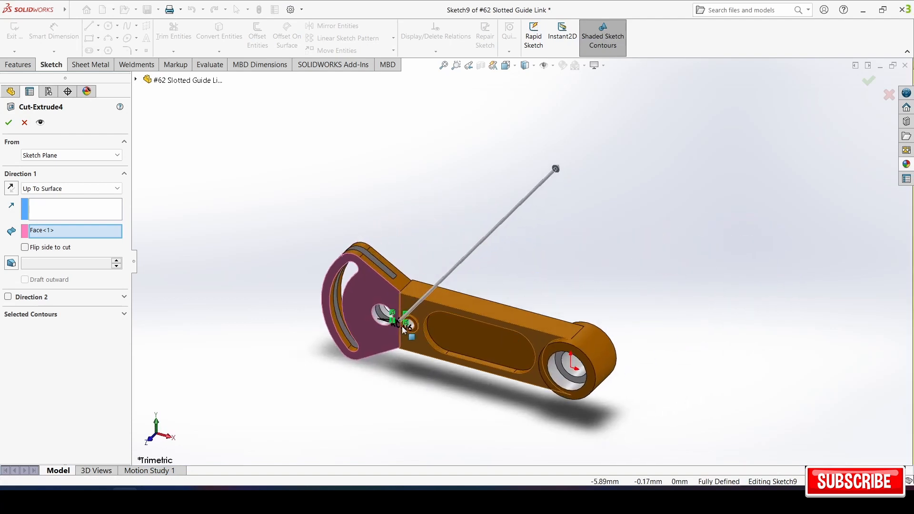
{"action": "scroll", "coordinate": [403, 329], "scroll_direction": "down", "scroll_amount": 3}
{"action": "scroll", "coordinate": [402, 329], "scroll_direction": "down", "scroll_amount": 5}
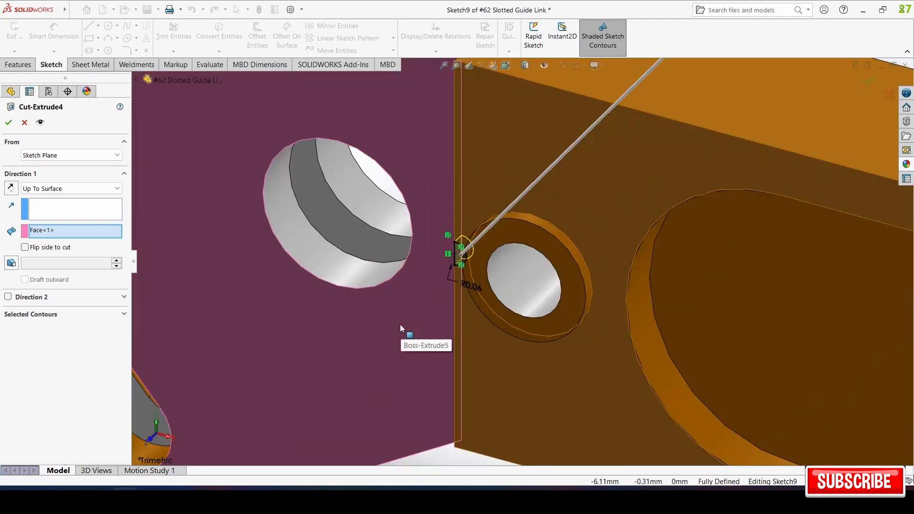
{"action": "middle_click_drag", "start_coordinate": [412, 316], "coordinate": [337, 379]}
{"action": "key", "text": "ctrl+7"}
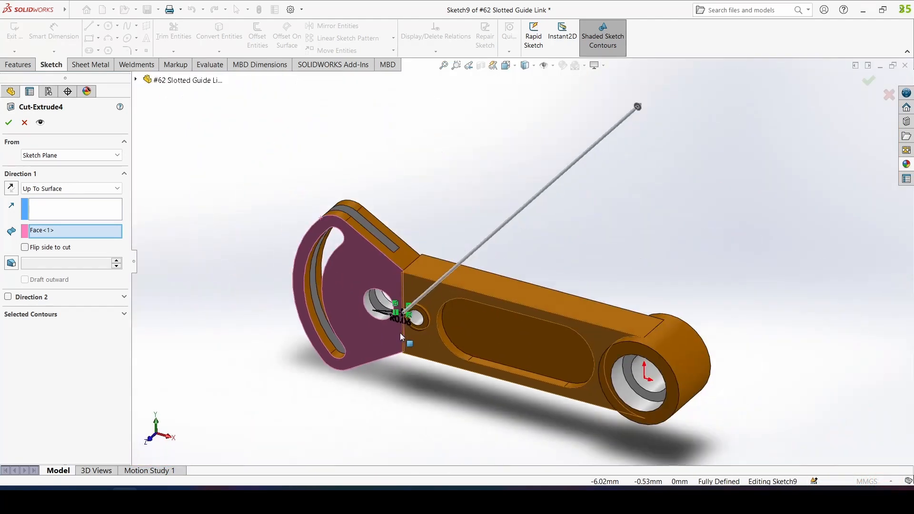
{"action": "left_click", "coordinate": [8, 123]}
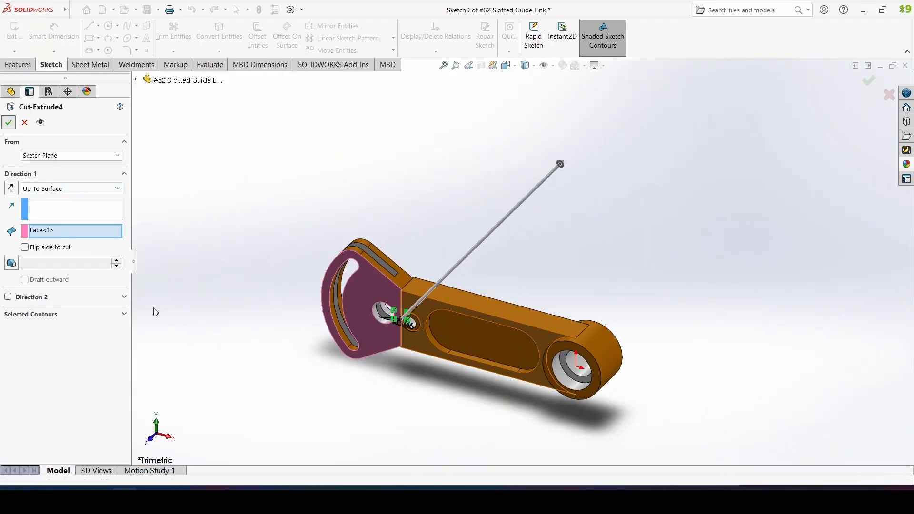
{"action": "key", "text": "f"}
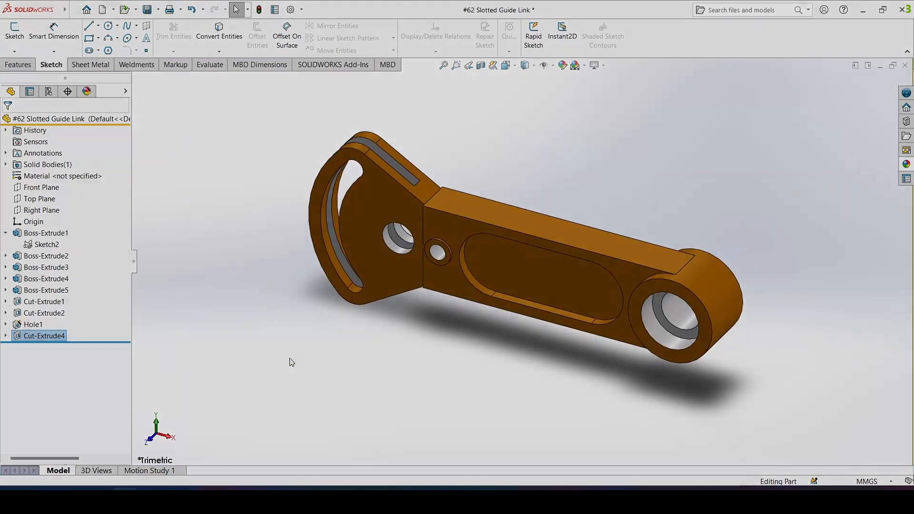